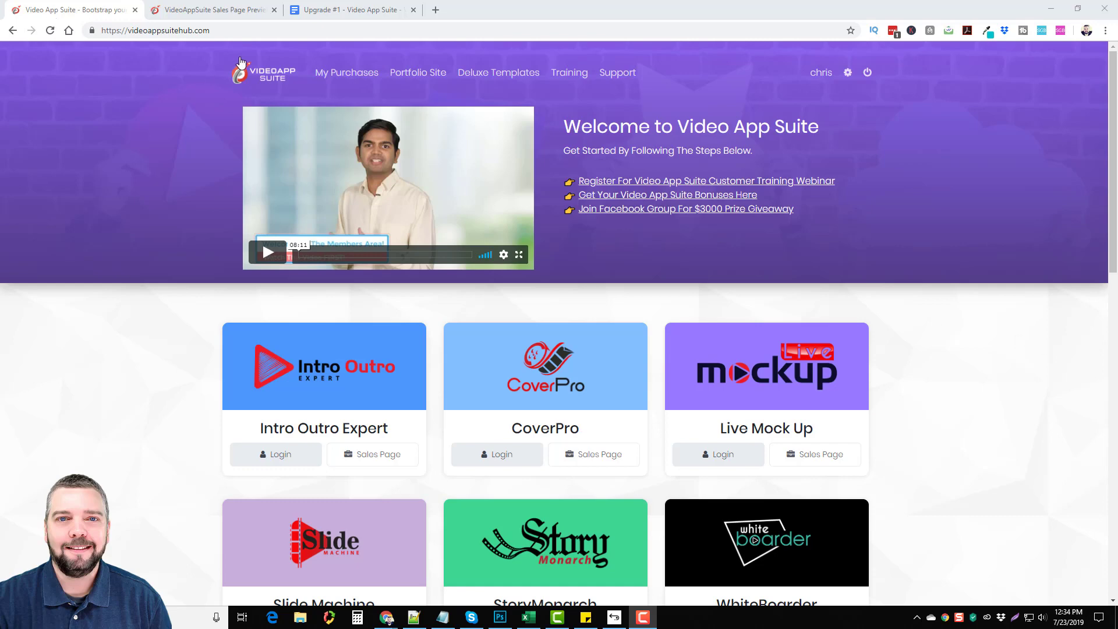
Step: Bring up the sales page pricing showing the $37 Commercial and $47 Turnkey Business options
left_click(226, 12)
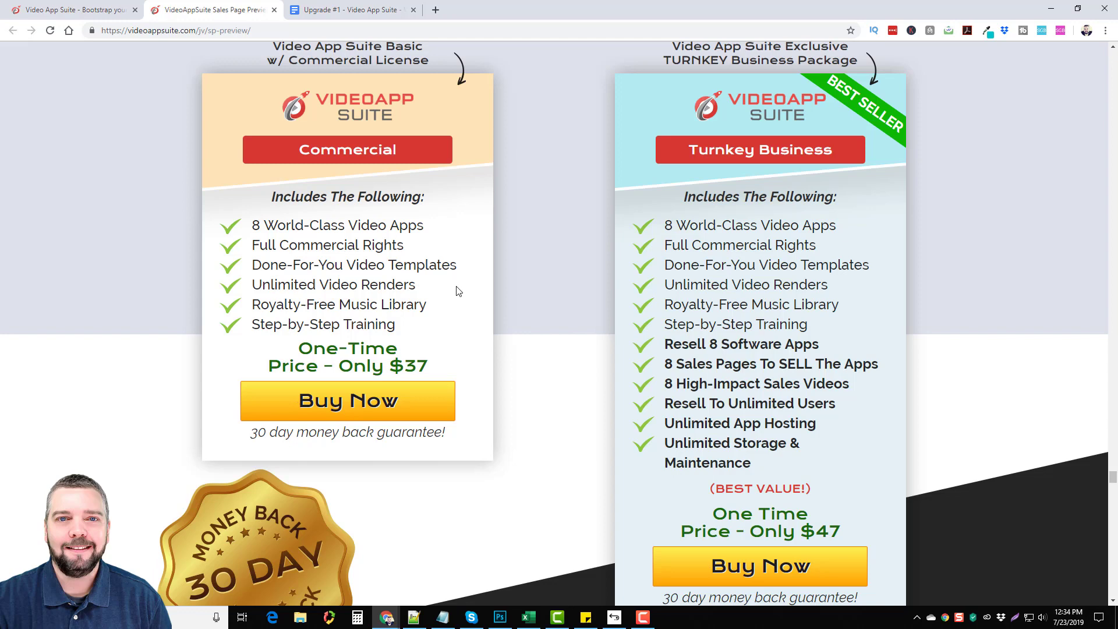
scroll(457, 288, "up", 1)
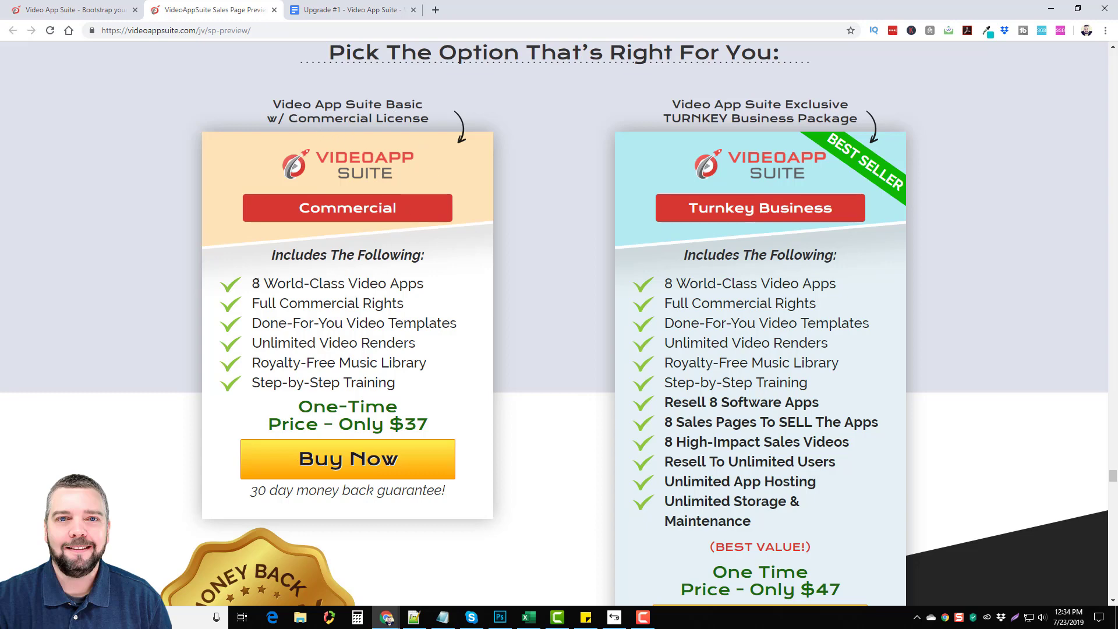
Step: Browse the members hub app cards, from Intro Outro Expert and CoverPro down to the Image Editor bonus
left_click(89, 12)
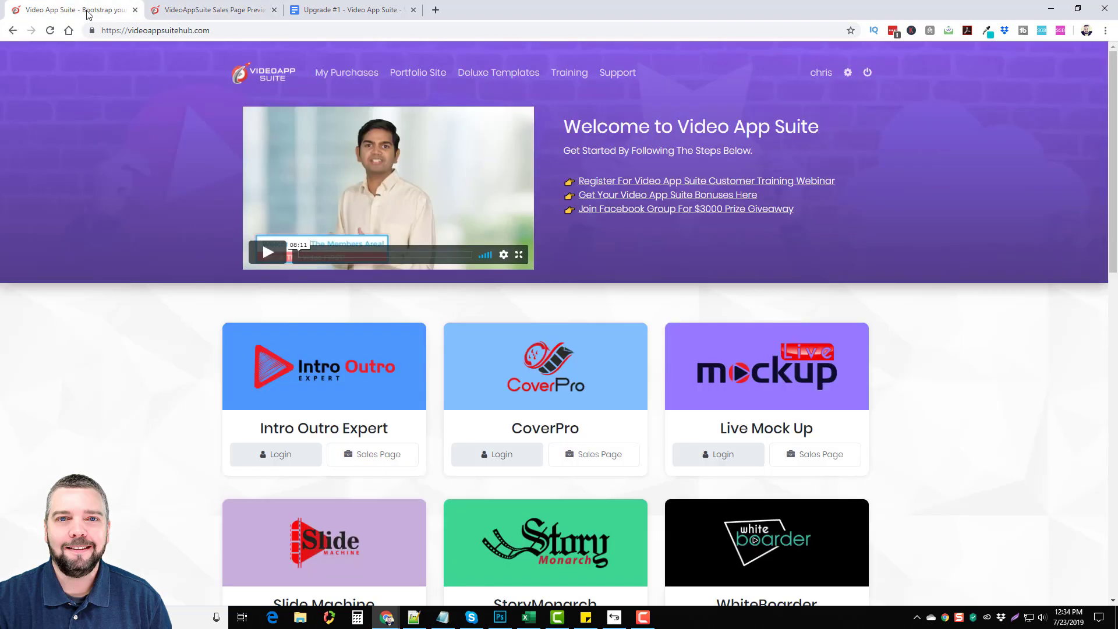
scroll(476, 362, "down", 7)
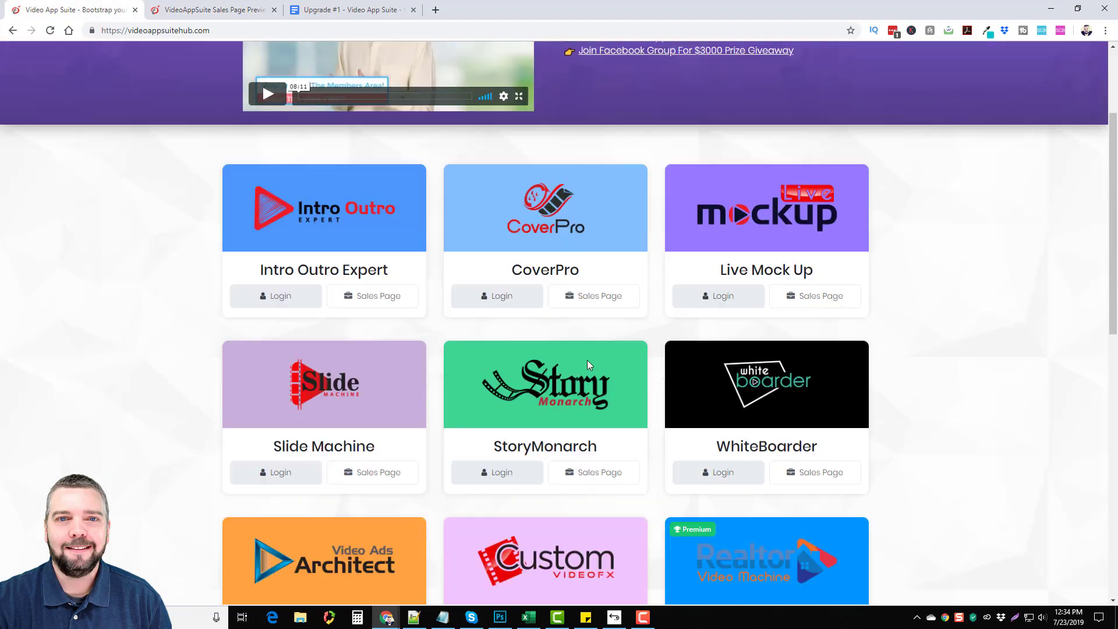
scroll(389, 497, "down", 5)
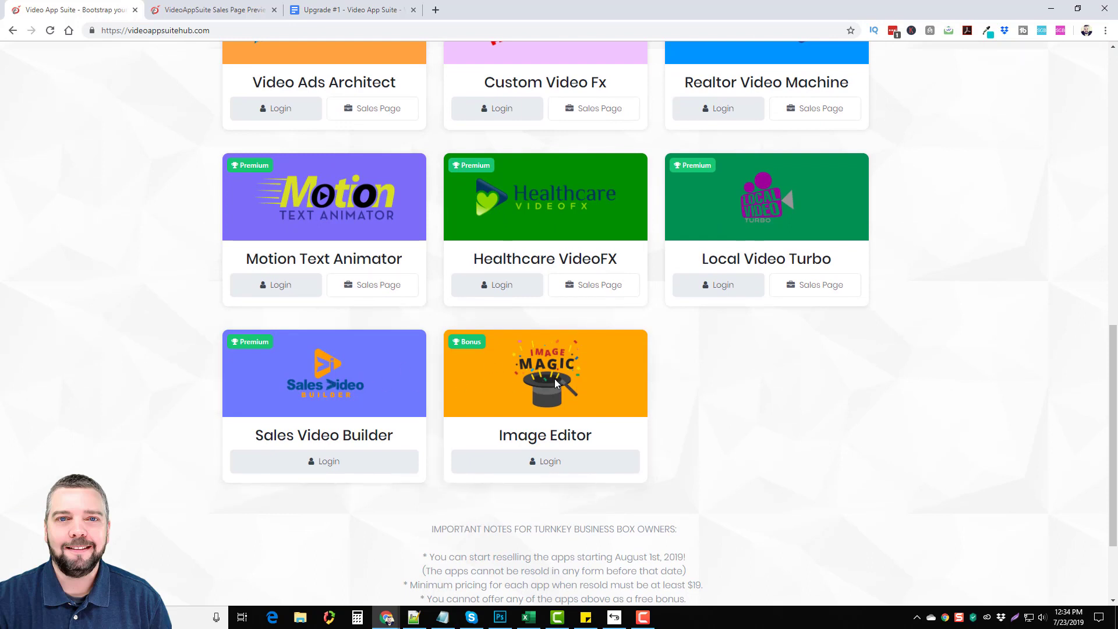
scroll(555, 379, "up", 5)
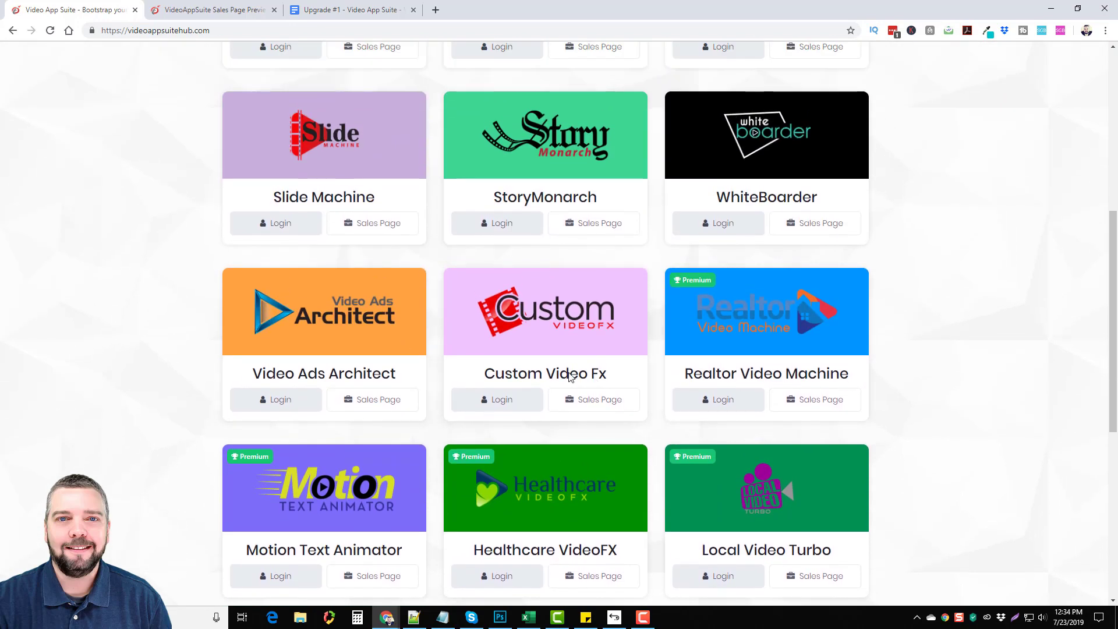
scroll(351, 373, "up", 1)
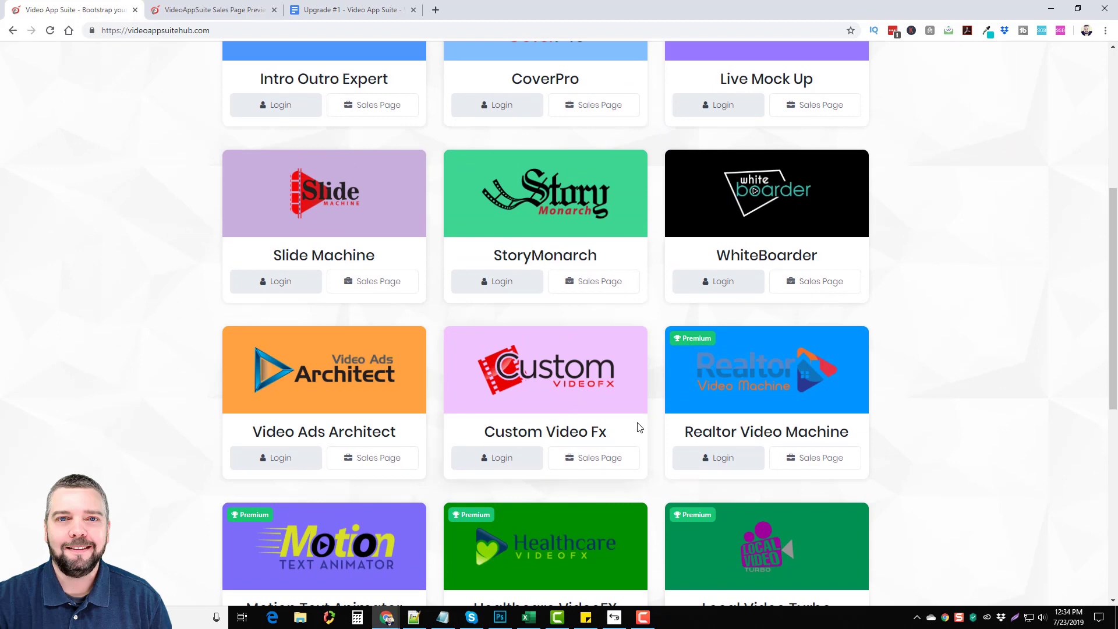
scroll(646, 422, "up", 3)
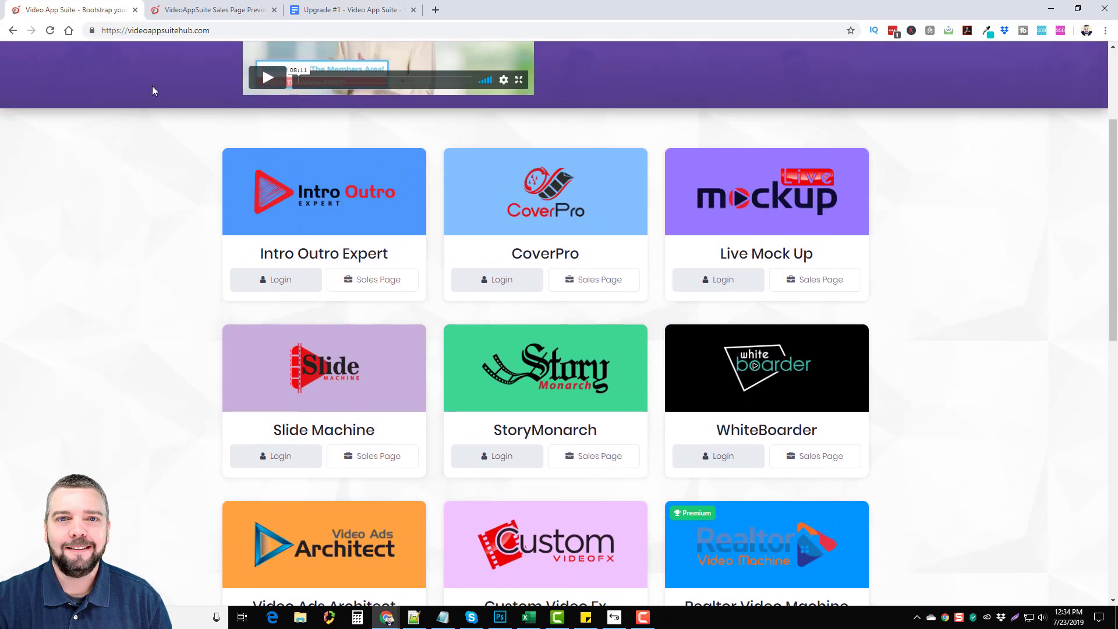
Step: Revisit the sales page pricing cards comparing the $37 Commercial and $47 Turnkey Business packages
left_click(184, 12)
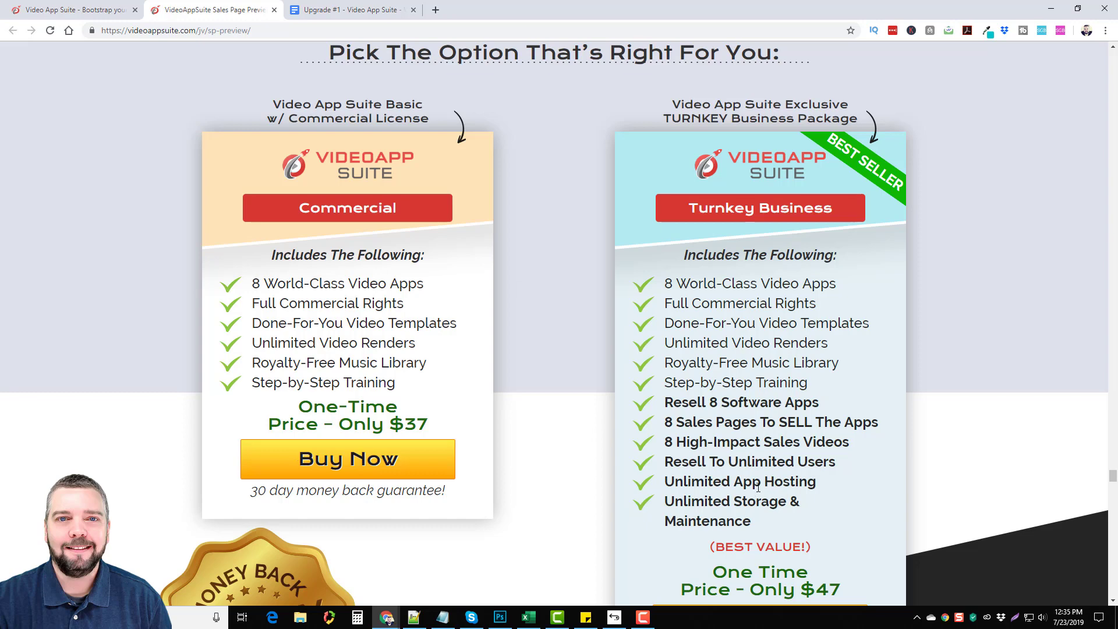
scroll(812, 526, "down", 1)
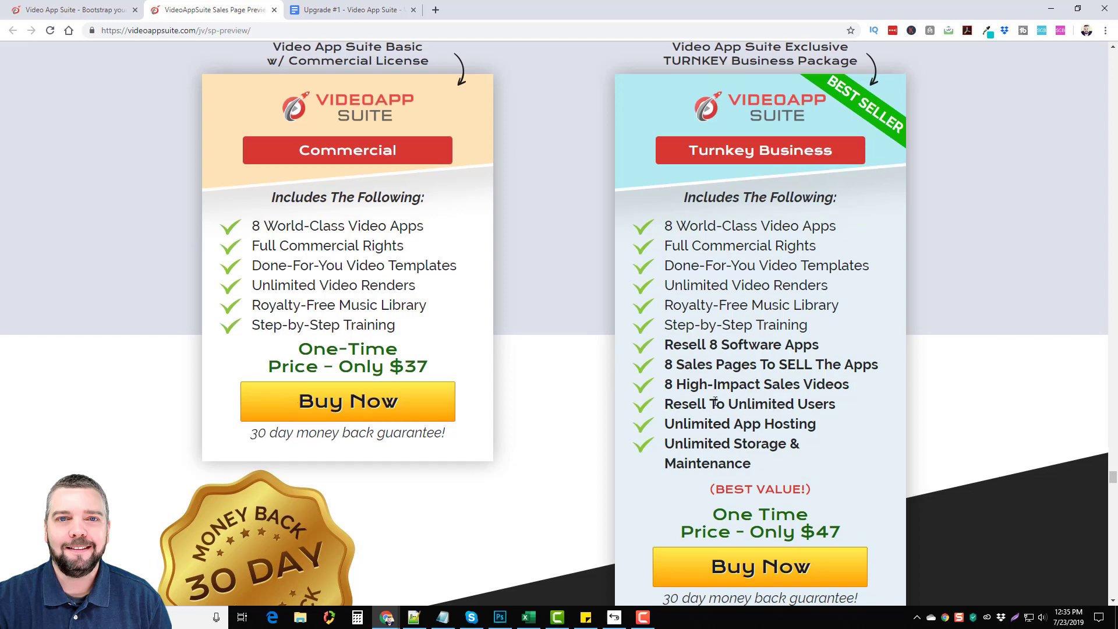
scroll(523, 257, "up", 1)
Step: Back on the members hub, scroll the app list and log into Intro Outro Expert
left_click(99, 6)
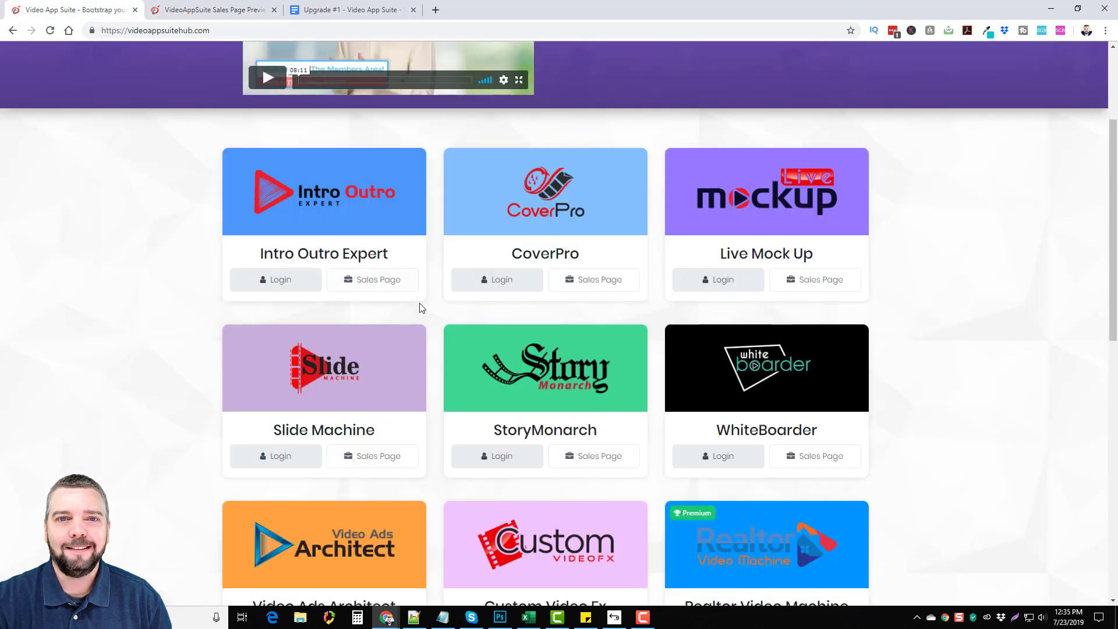
scroll(182, 324, "up", 3)
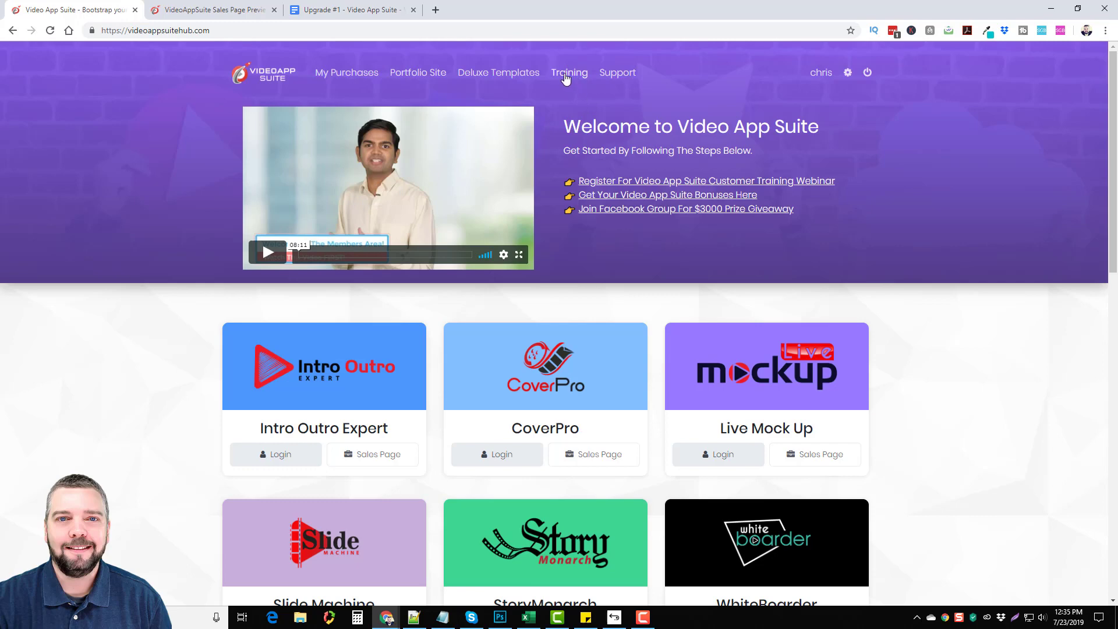
scroll(159, 374, "down", 2)
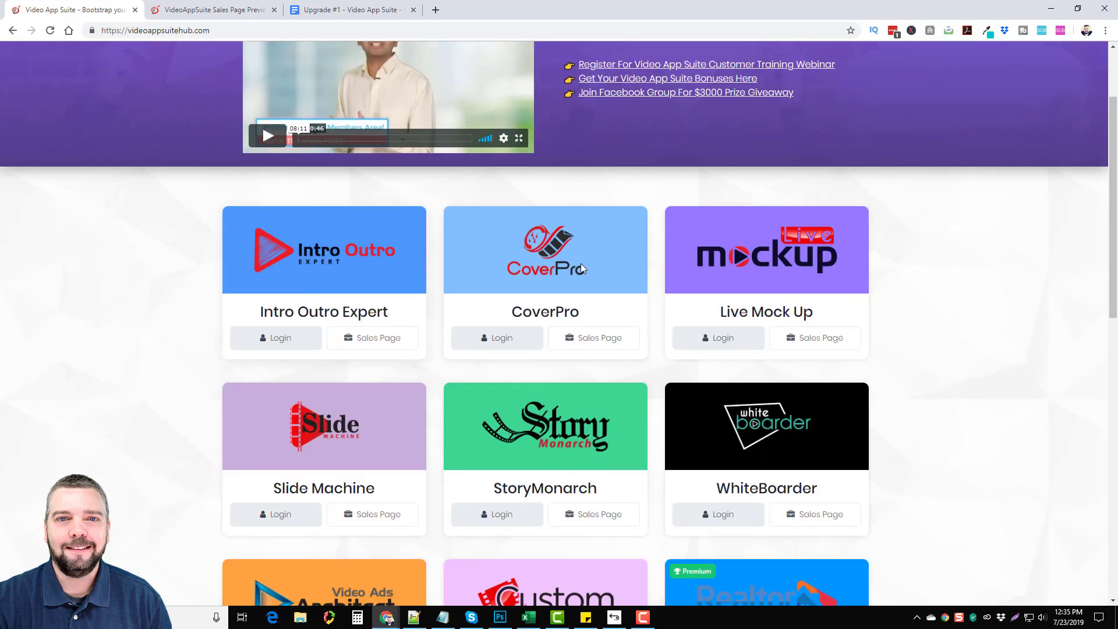
scroll(654, 393, "down", 5)
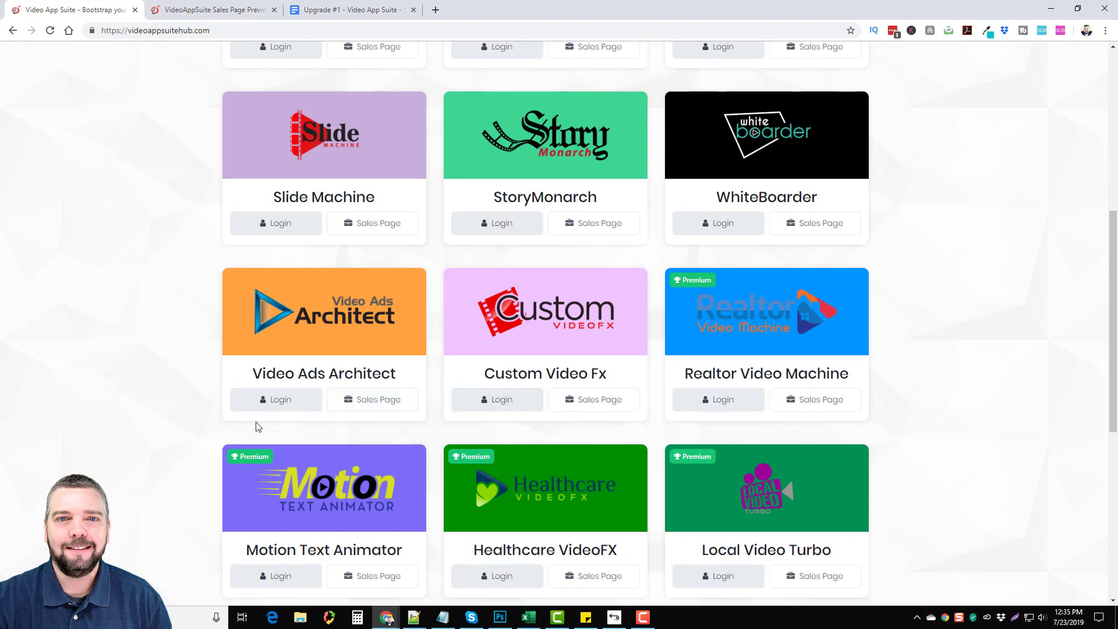
scroll(252, 436, "up", 1)
scroll(251, 435, "up", 3)
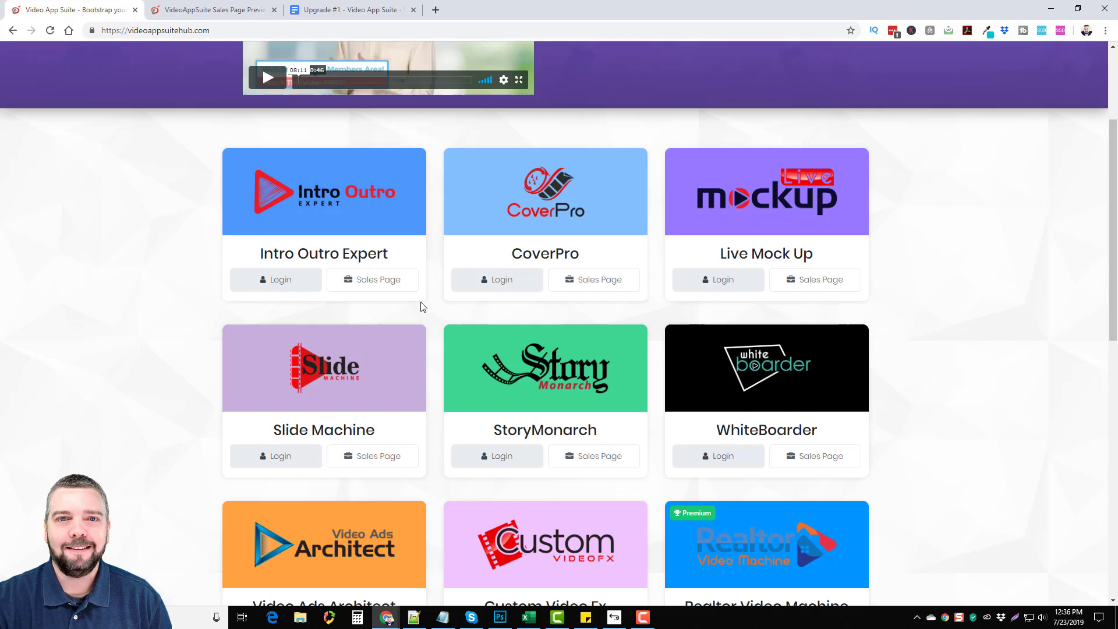
left_click(277, 283)
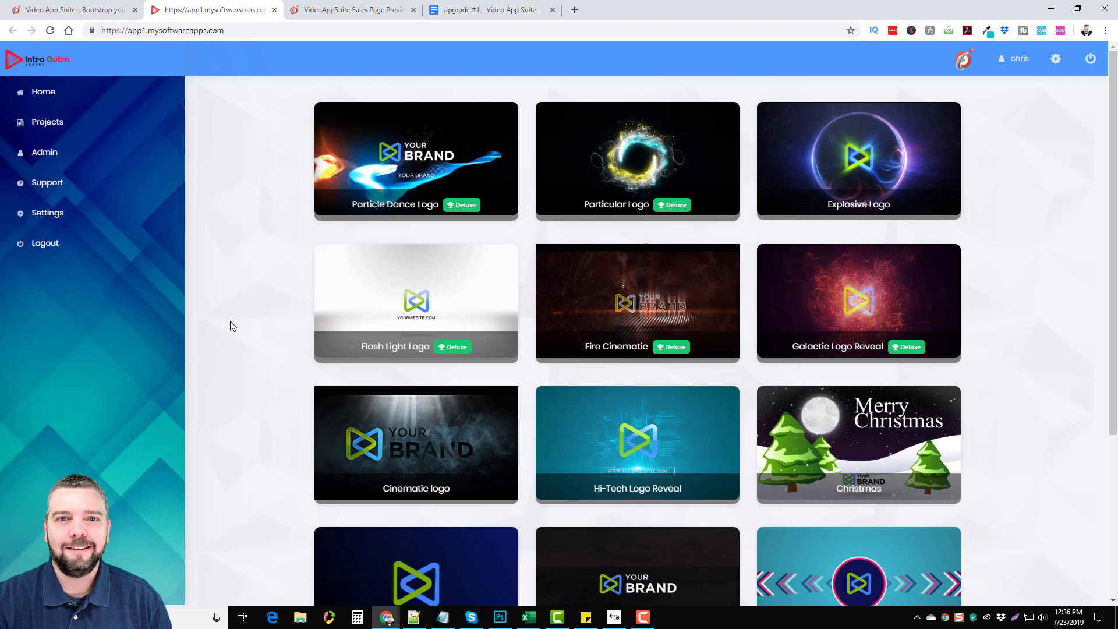
Step: Scroll the template grid and preview the Cinematic logo template
scroll(230, 325, "down", 4)
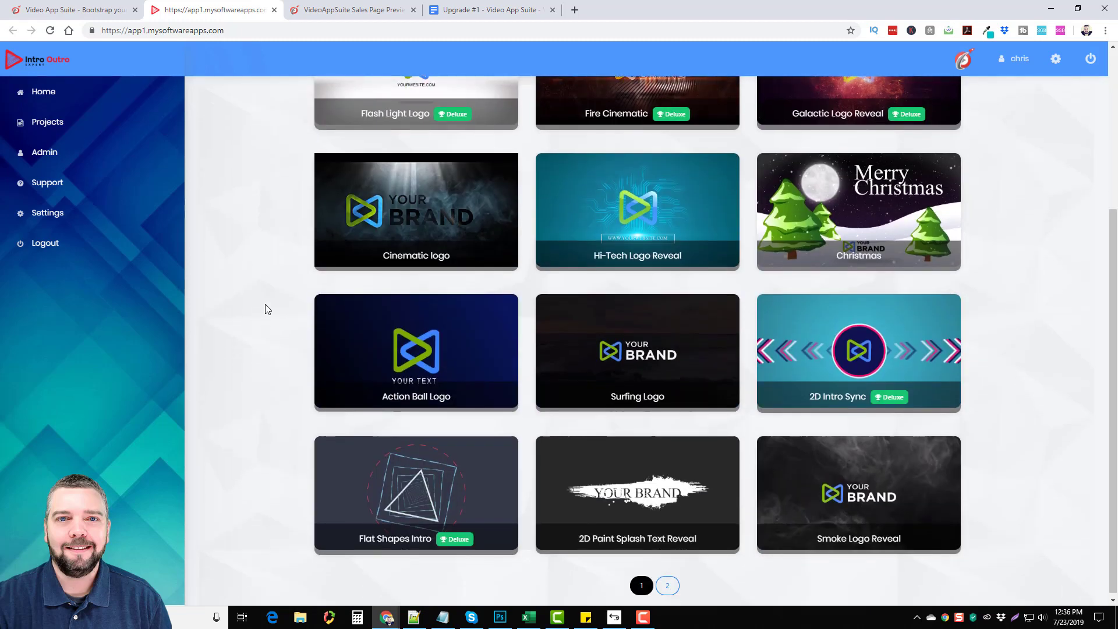
left_click(440, 217)
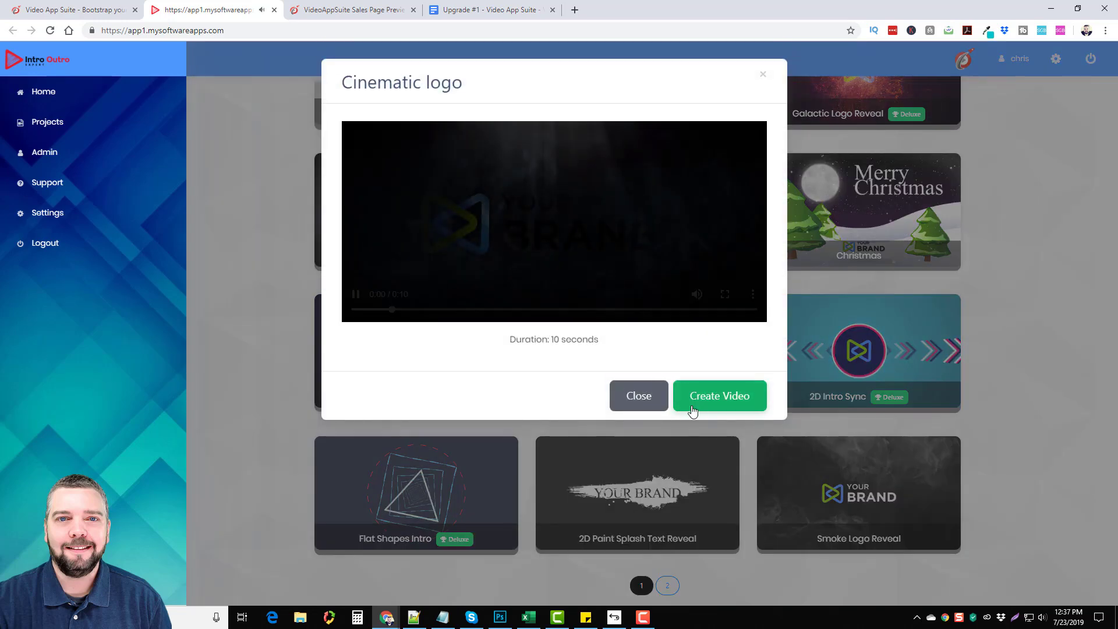
Step: Pause the Cinematic logo preview and create a new video from that template
left_click(356, 295)
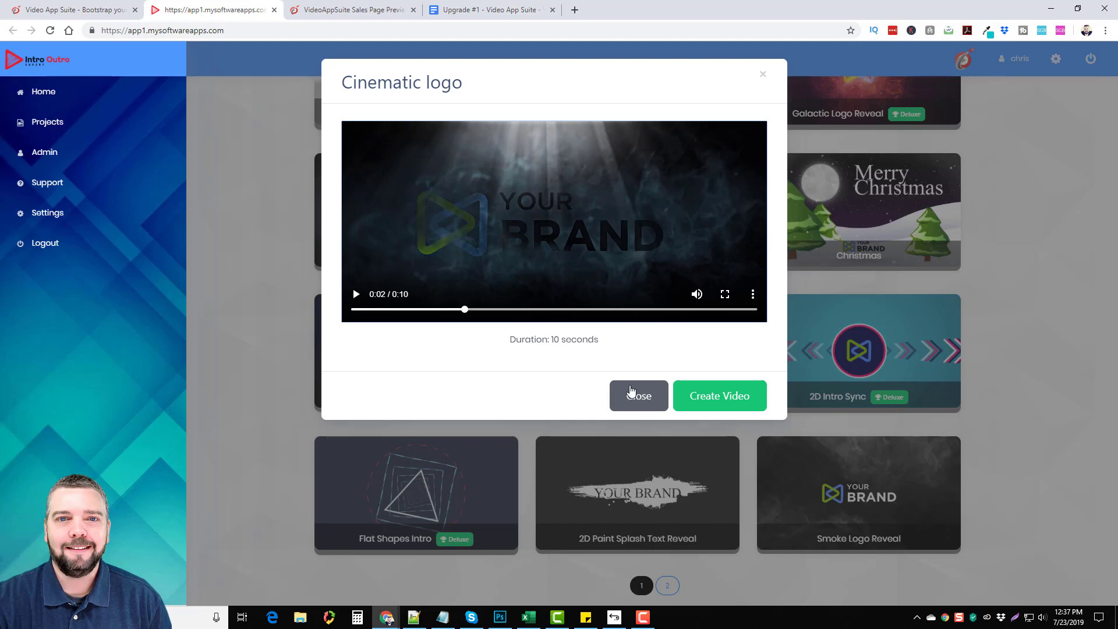
left_click(716, 397)
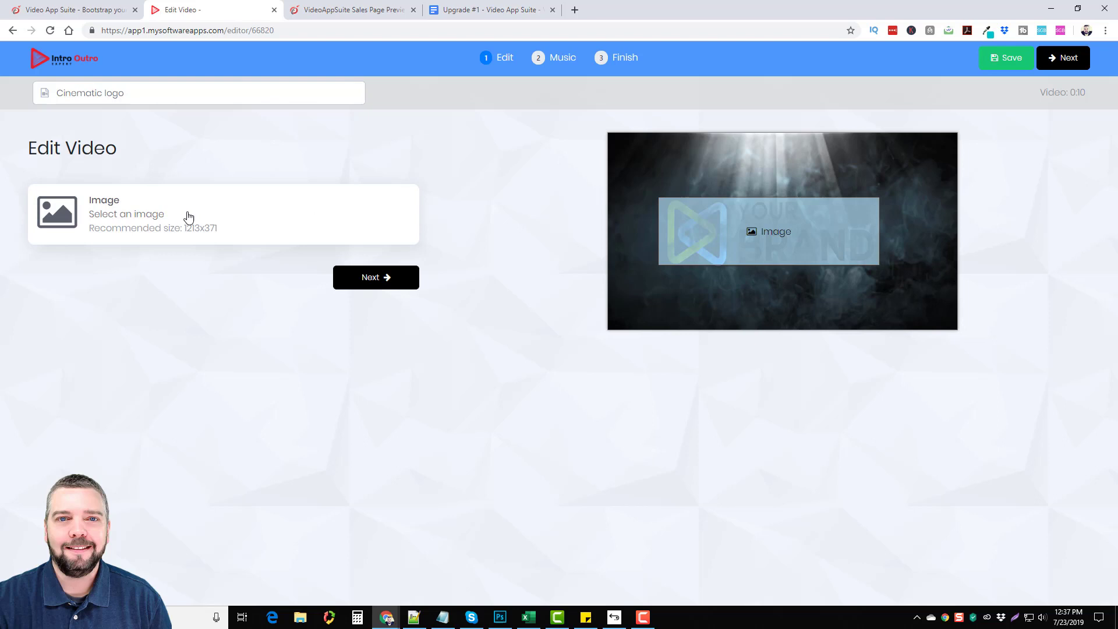
Step: Insert ytsupremacy-logo2.png from the image library into the Cinematic template's Image slot
left_click(95, 213)
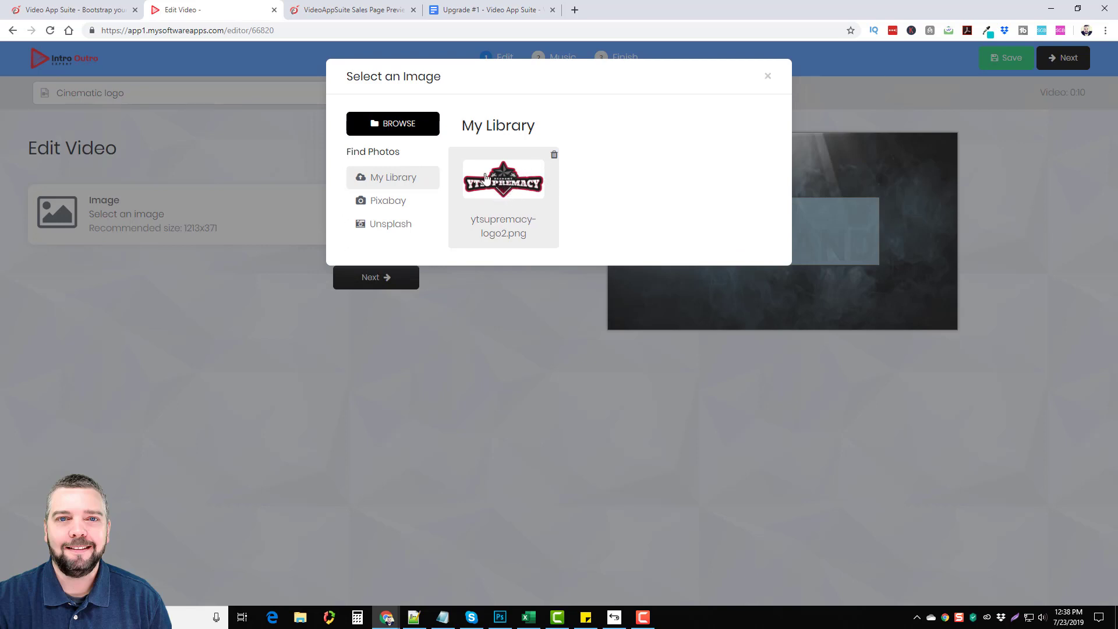
left_click(505, 195)
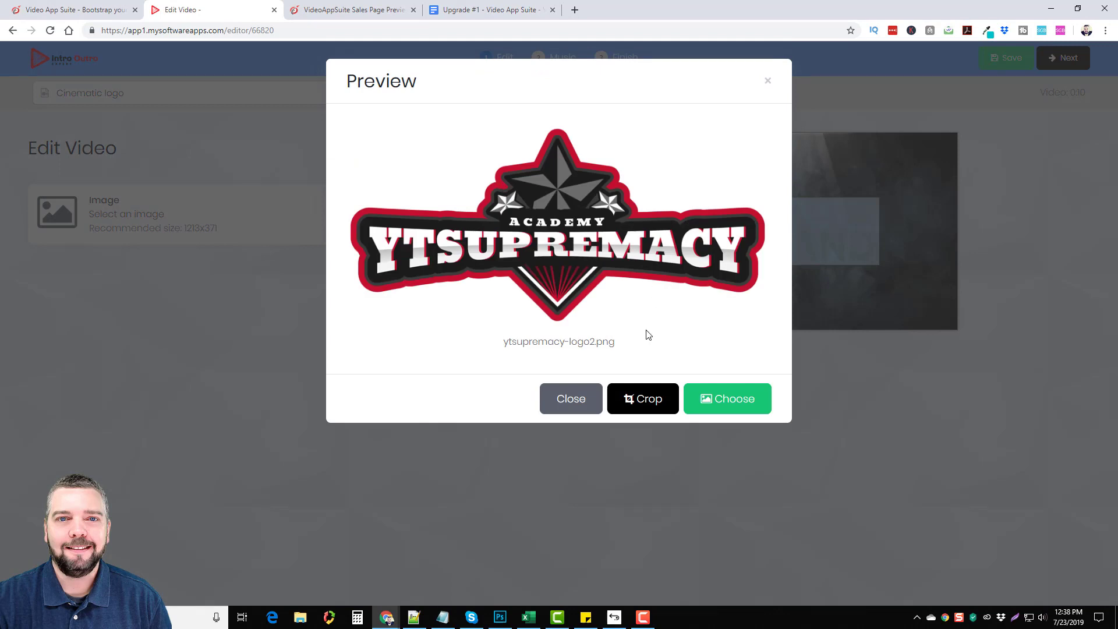
left_click(725, 403)
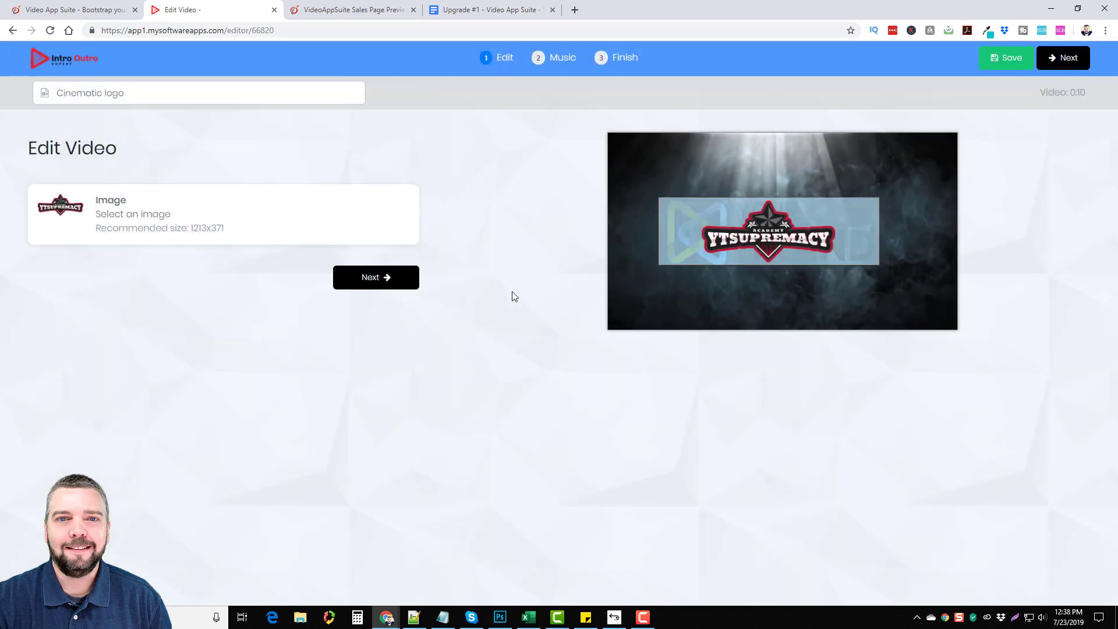
Step: Advance to the Music step and browse the Music Library, keeping the 0:10 Cinematic logo track
left_click(376, 279)
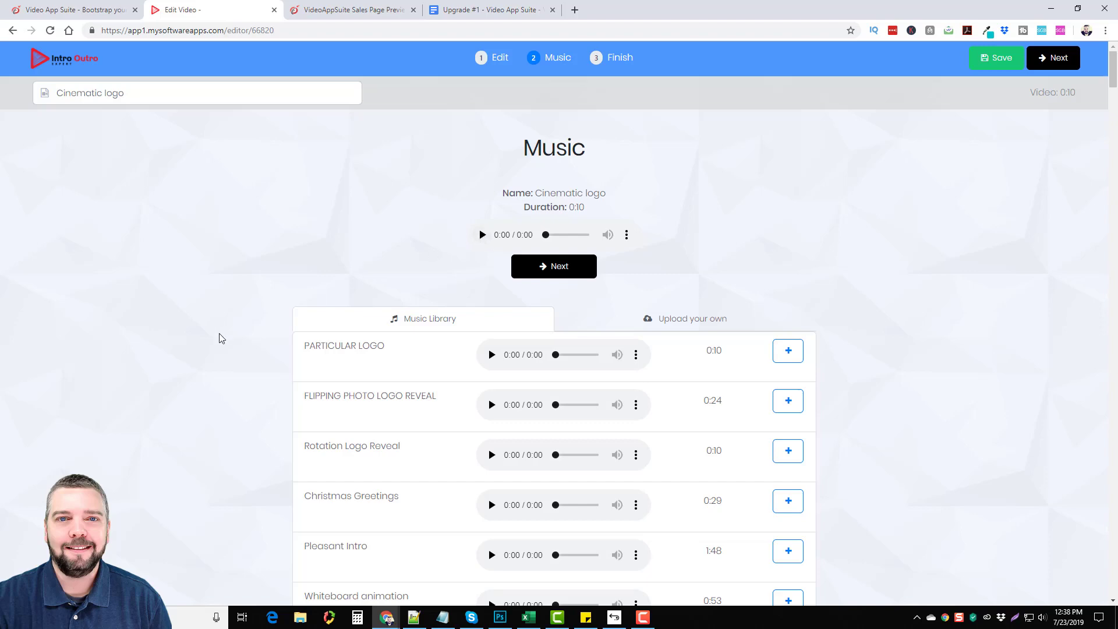
scroll(512, 325, "down", 3)
scroll(385, 262, "down", 5)
scroll(385, 291, "down", 20)
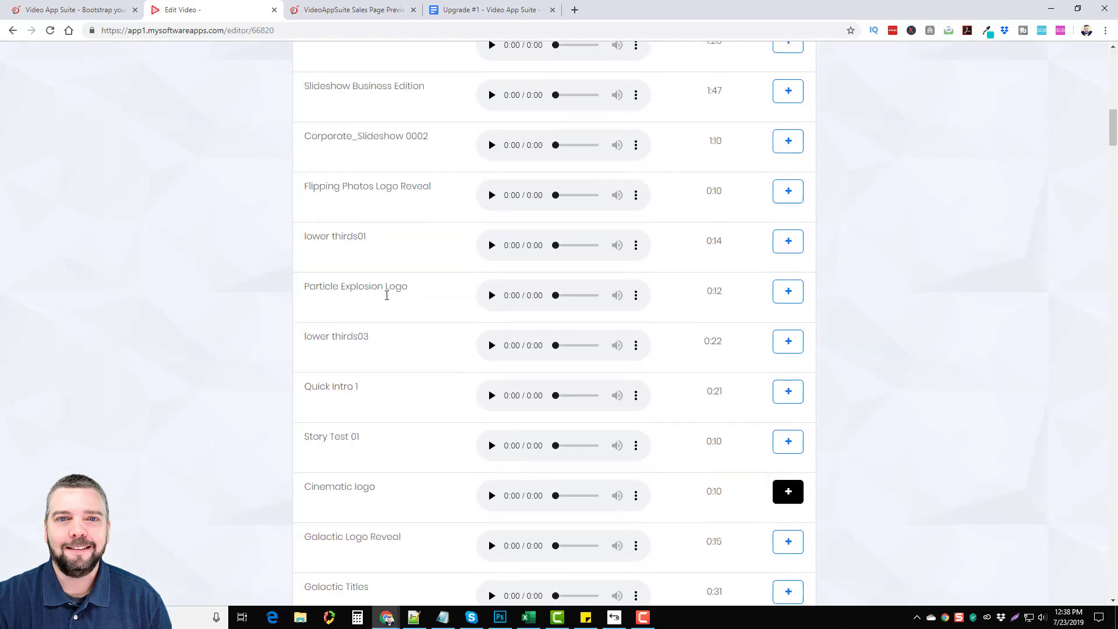
scroll(388, 311, "down", 5)
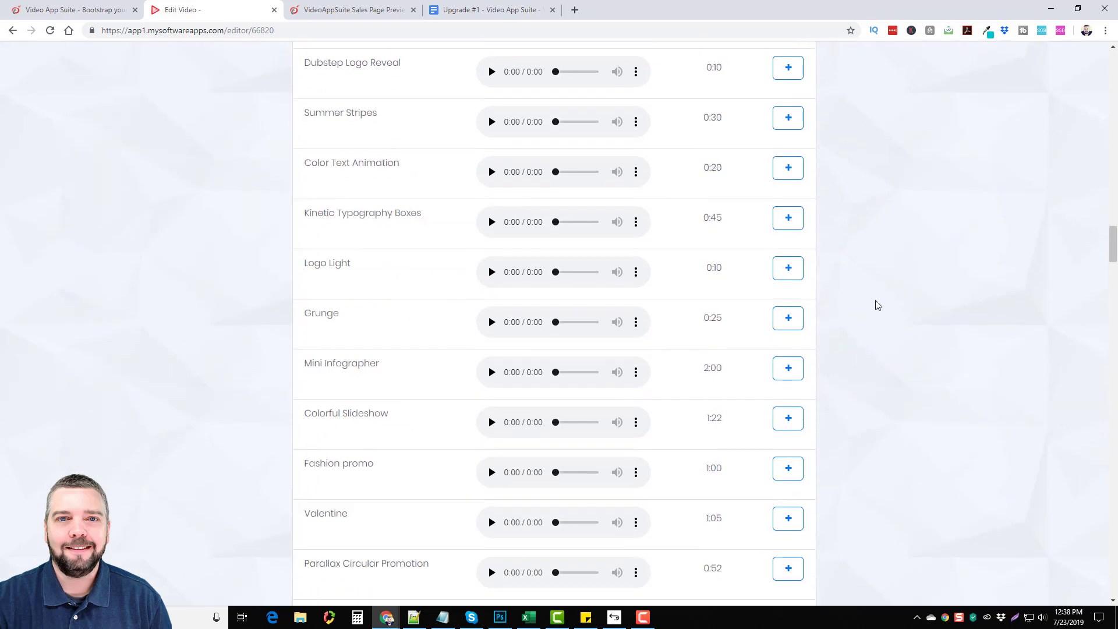
left_click_drag(1112, 237, 1075, 71)
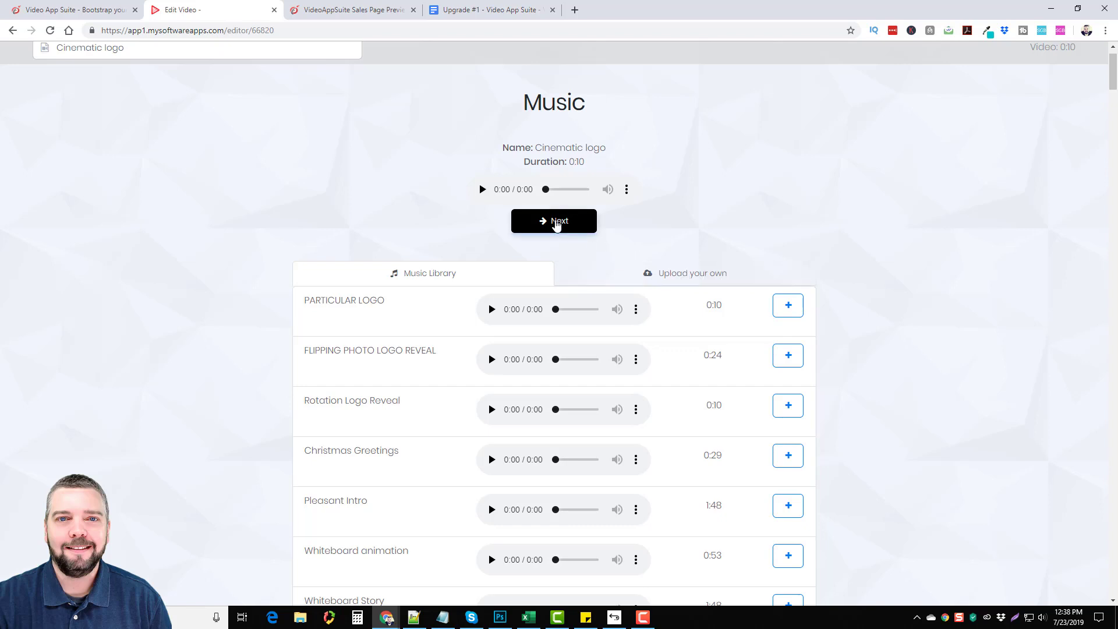
Step: Queue the Cinematic logo video for rendering, then scroll the Video App Suite hub's app list
left_click(556, 220)
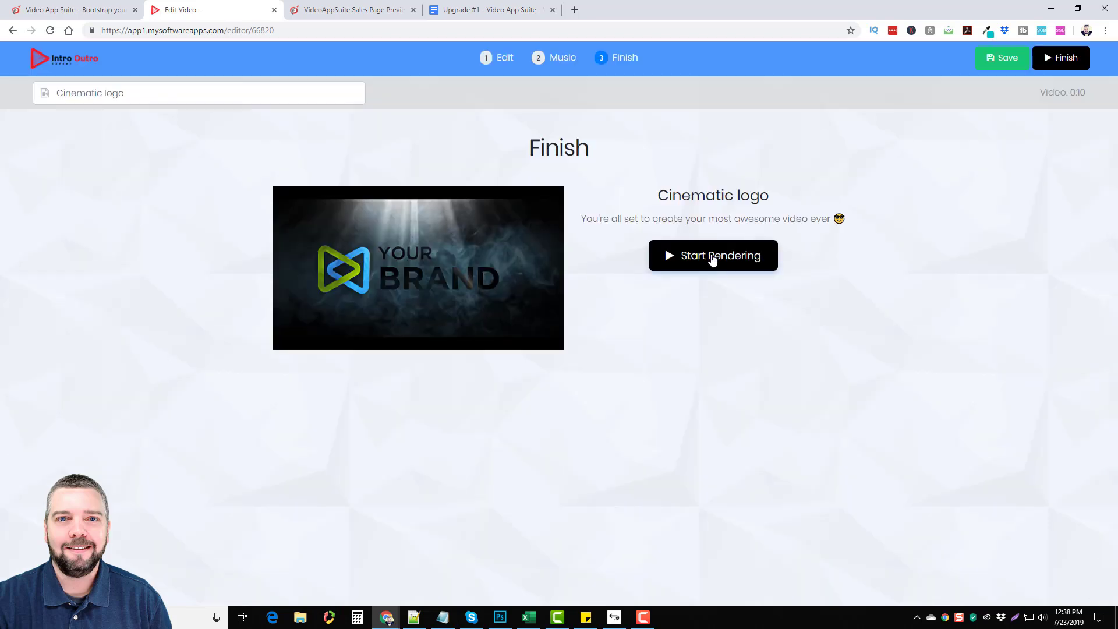
left_click(712, 256)
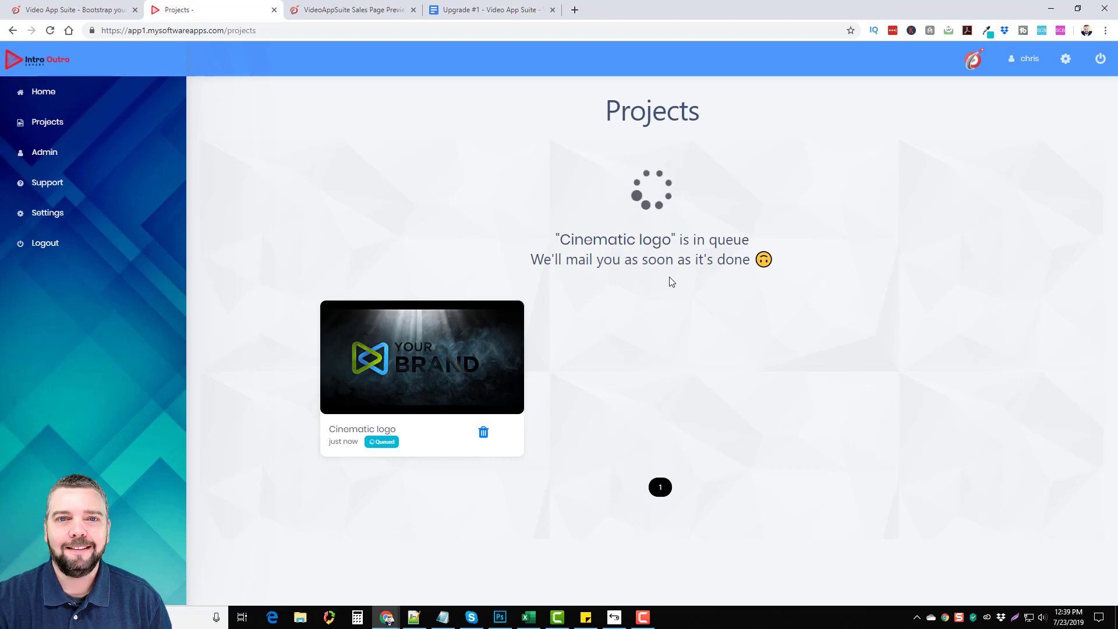
left_click(87, 10)
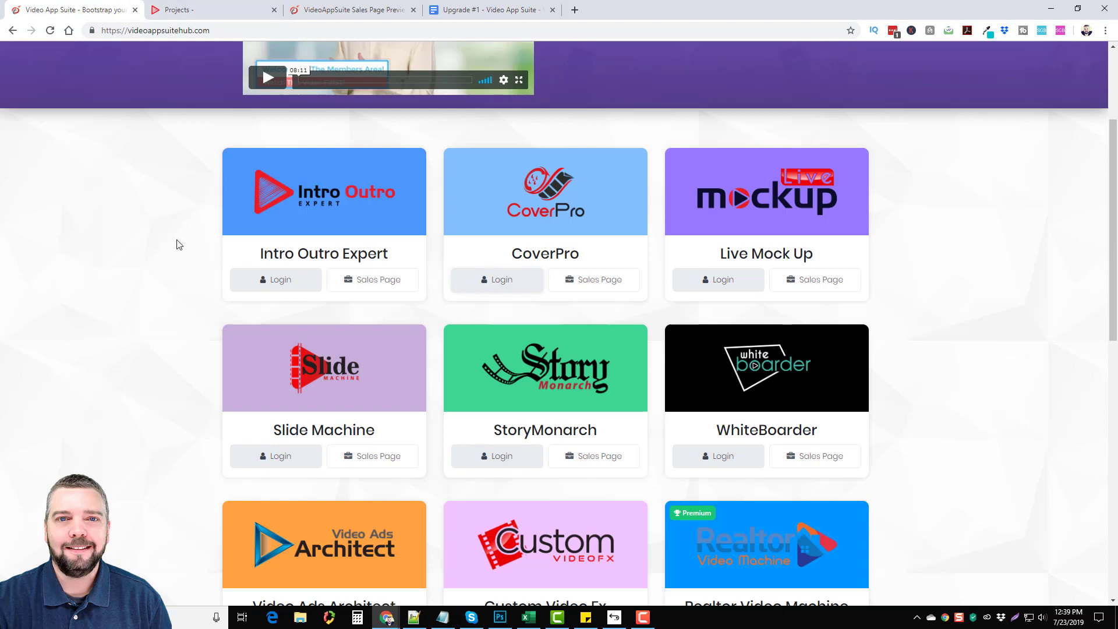
scroll(571, 371, "down", 3)
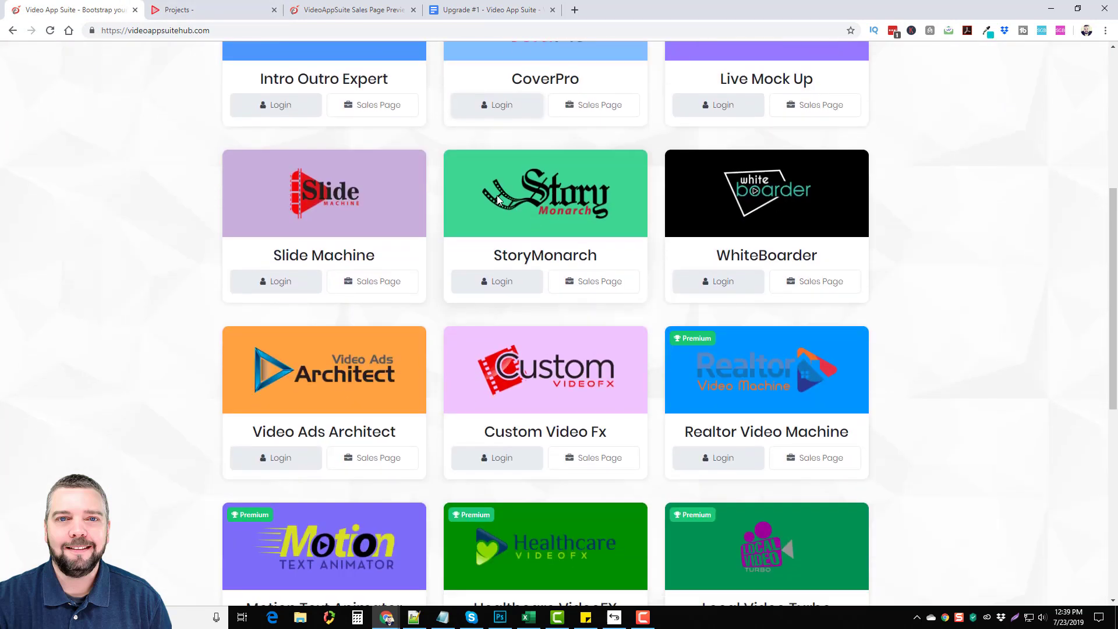
Step: Log into WhiteBoarder and preview the Drawing Vertical Logo template, then close the preview
left_click(724, 281)
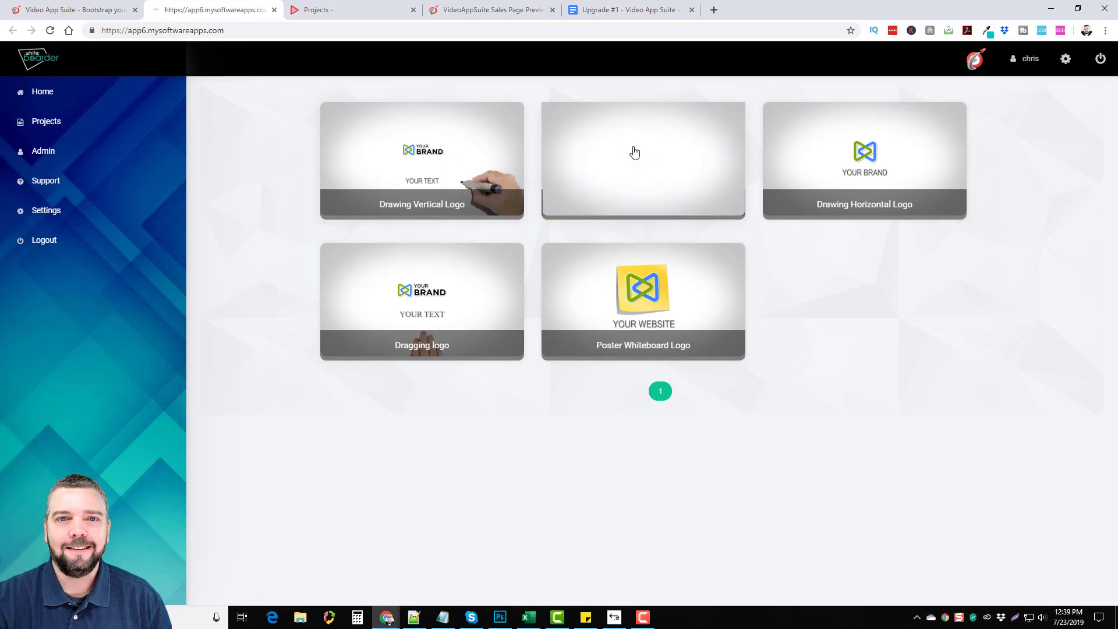
left_click(427, 153)
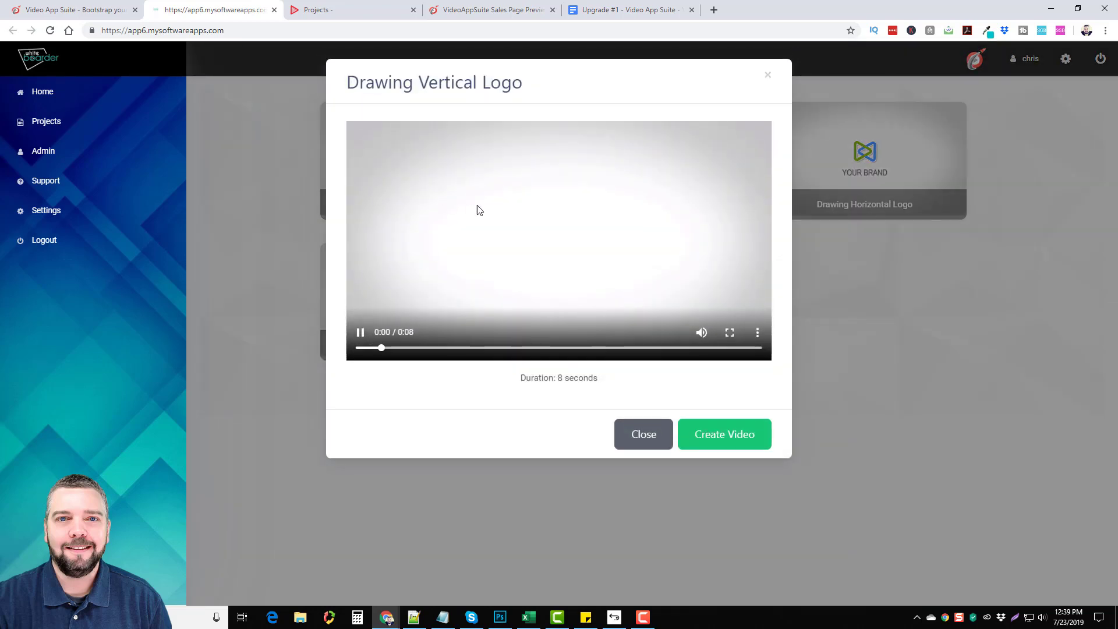
left_click(360, 333)
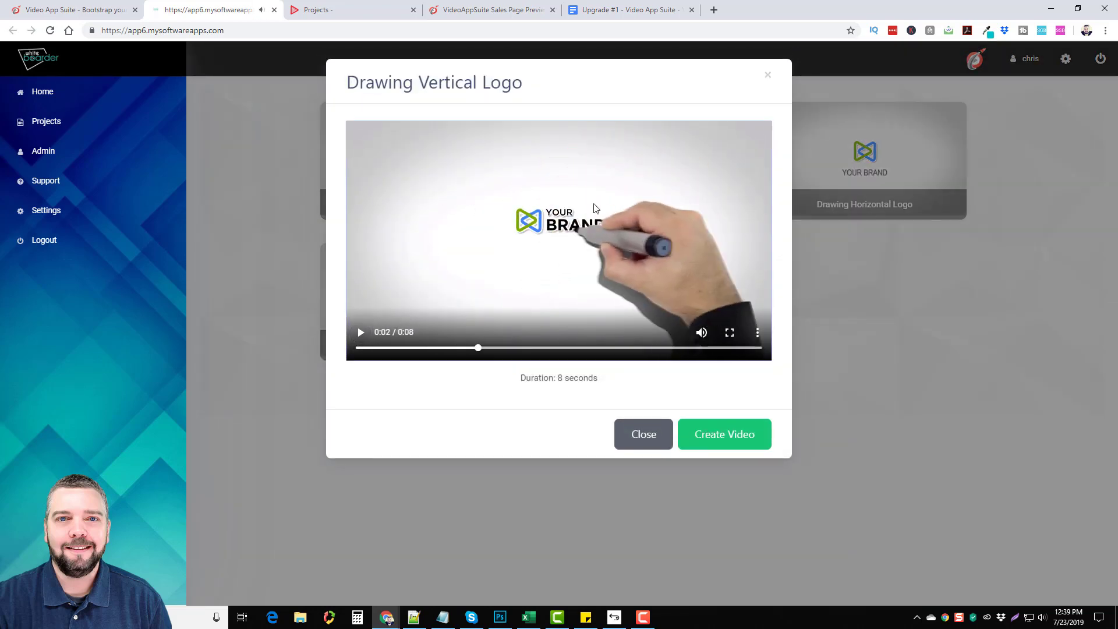
left_click(644, 434)
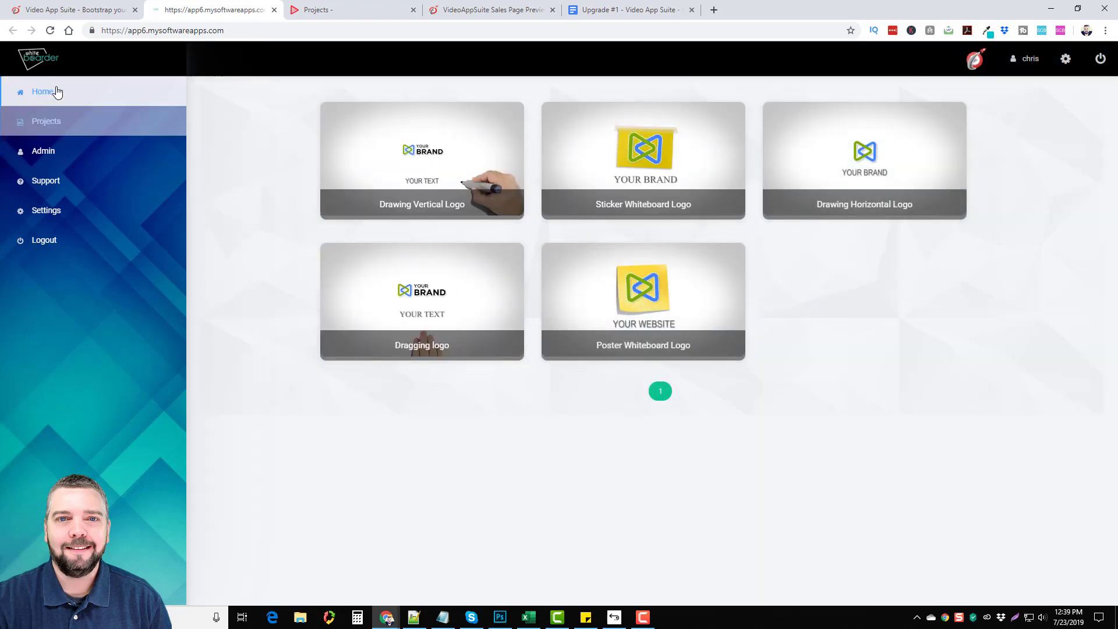
Step: Close WhiteBoarder, browse the full app list, and return to Intro Outro Expert's Projects page
left_click(274, 10)
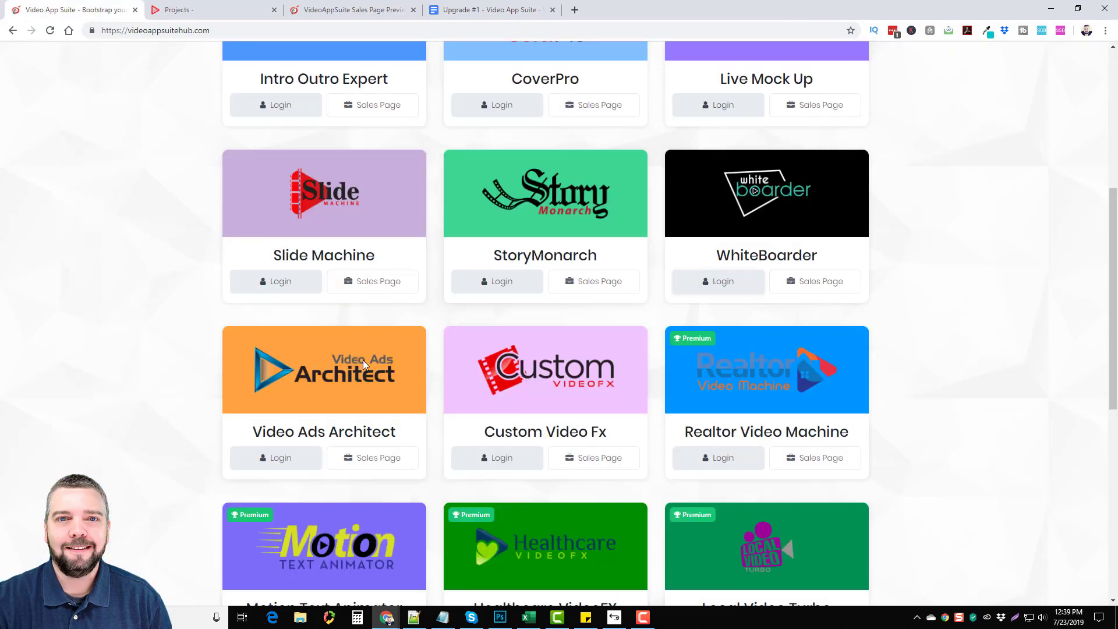
scroll(364, 357, "down", 5)
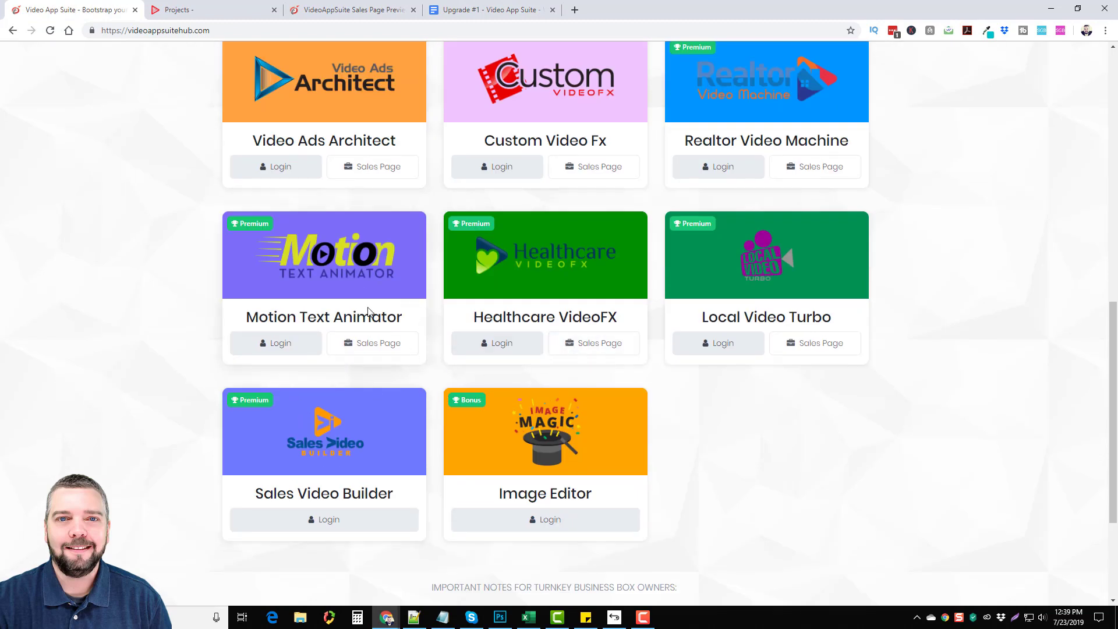
scroll(569, 291, "up", 7)
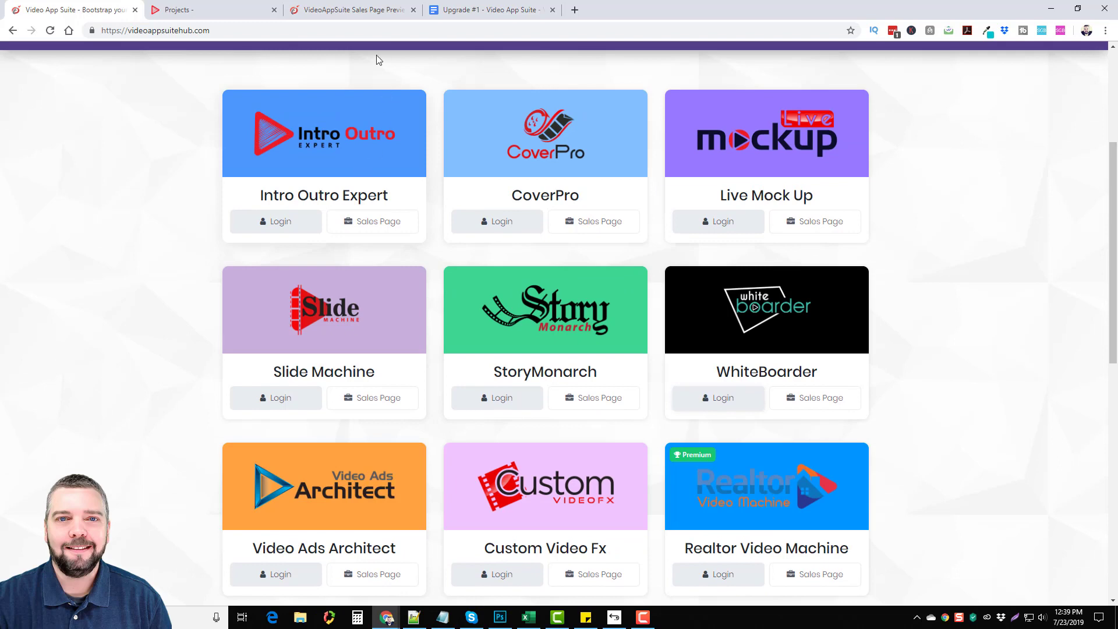
scroll(652, 192, "up", 4)
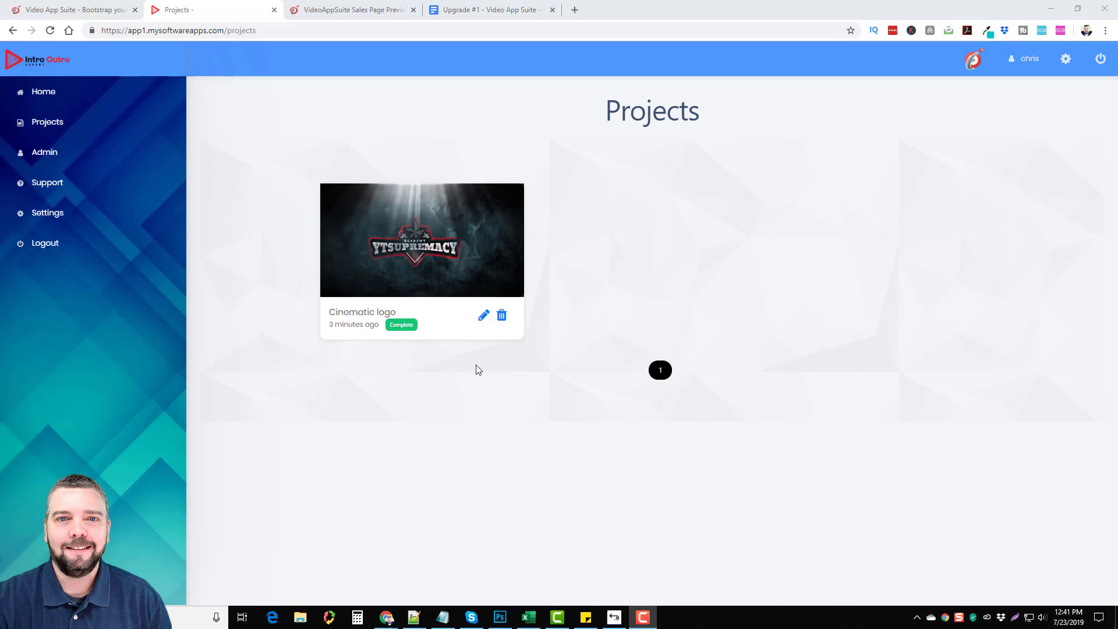
Step: Play the finished Cinematic logo video with the YTSupremacy logo reveal, then close the preview
left_click(431, 251)
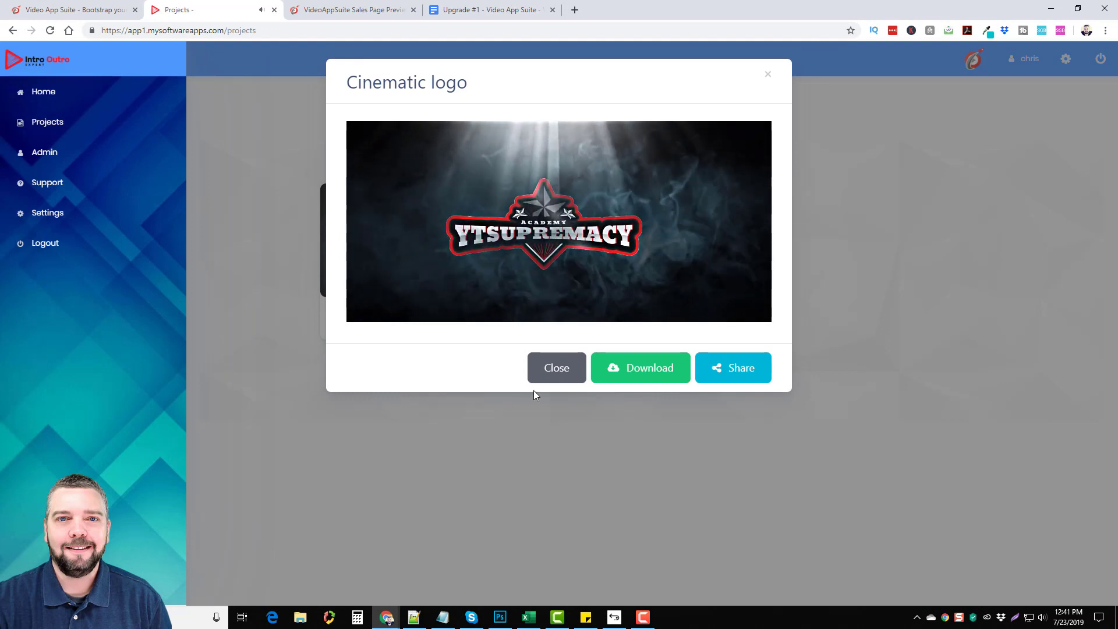
left_click(555, 366)
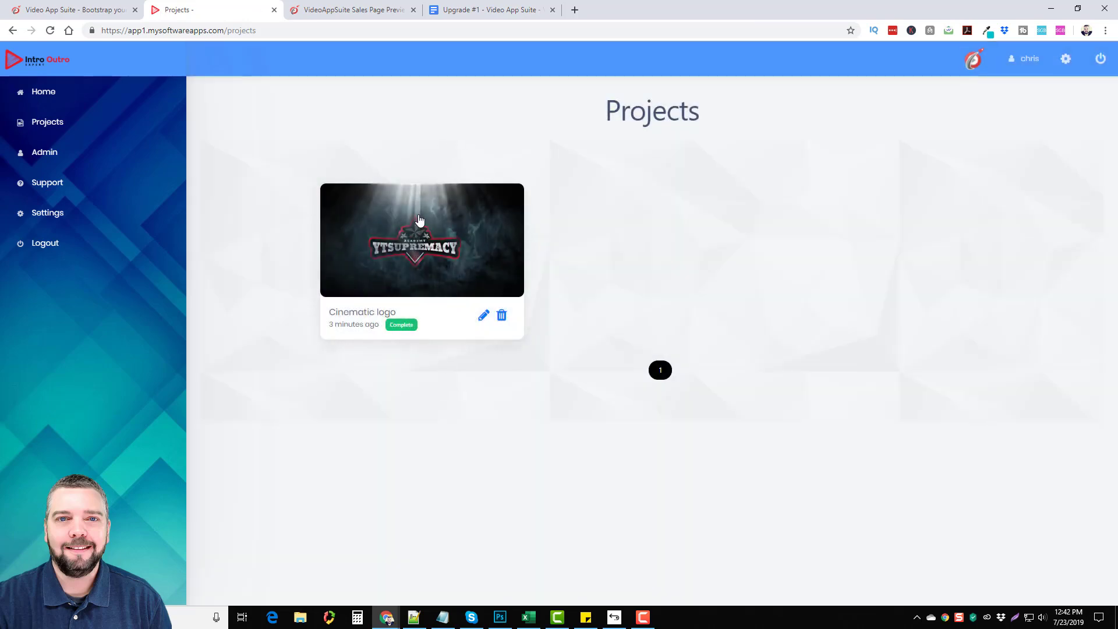
Step: Return to the Video App Suite dashboard and look over its page
left_click(85, 16)
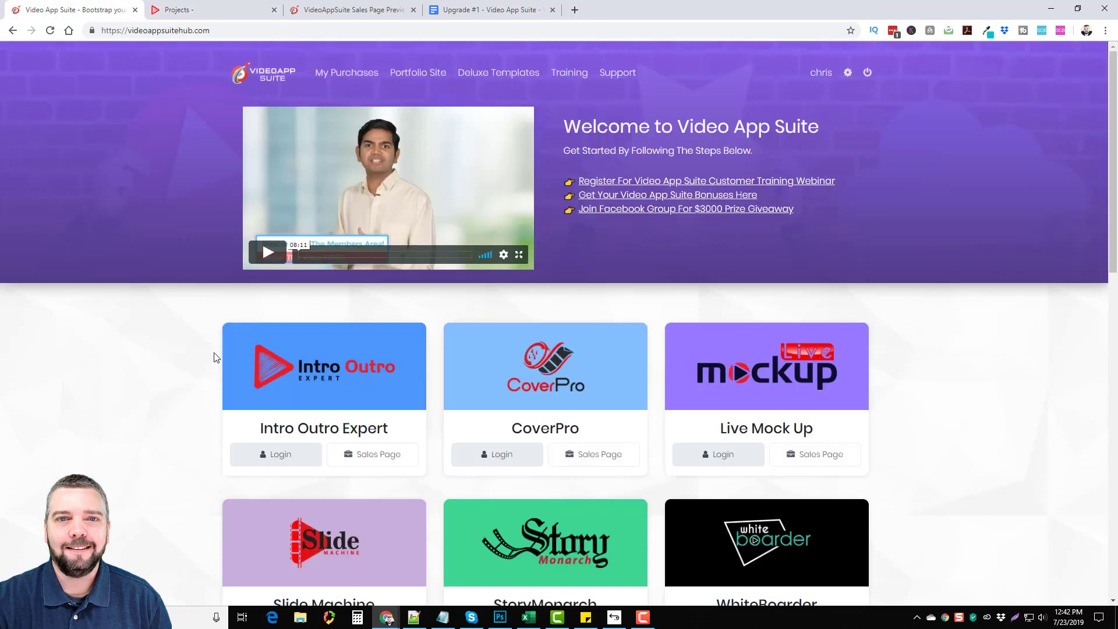
scroll(262, 326, "down", 3)
scroll(535, 401, "up", 3)
Step: Open the upgrade details document and read down to Upgrade #2 Traffic Automation and Upgrade #3 Portfolio Website
left_click(492, 12)
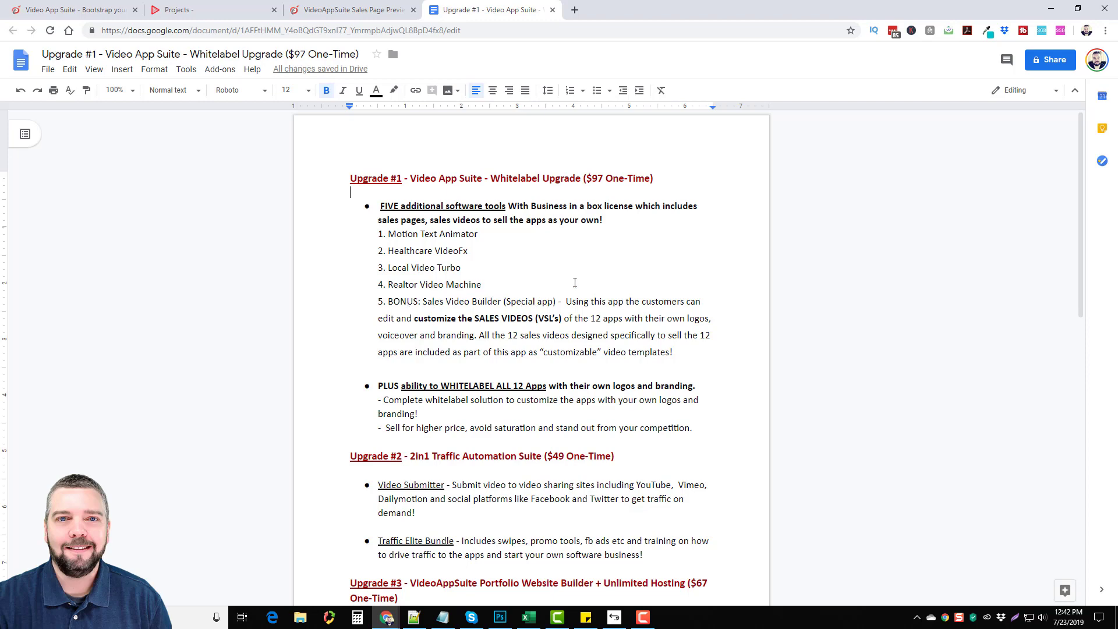
scroll(575, 282, "down", 2)
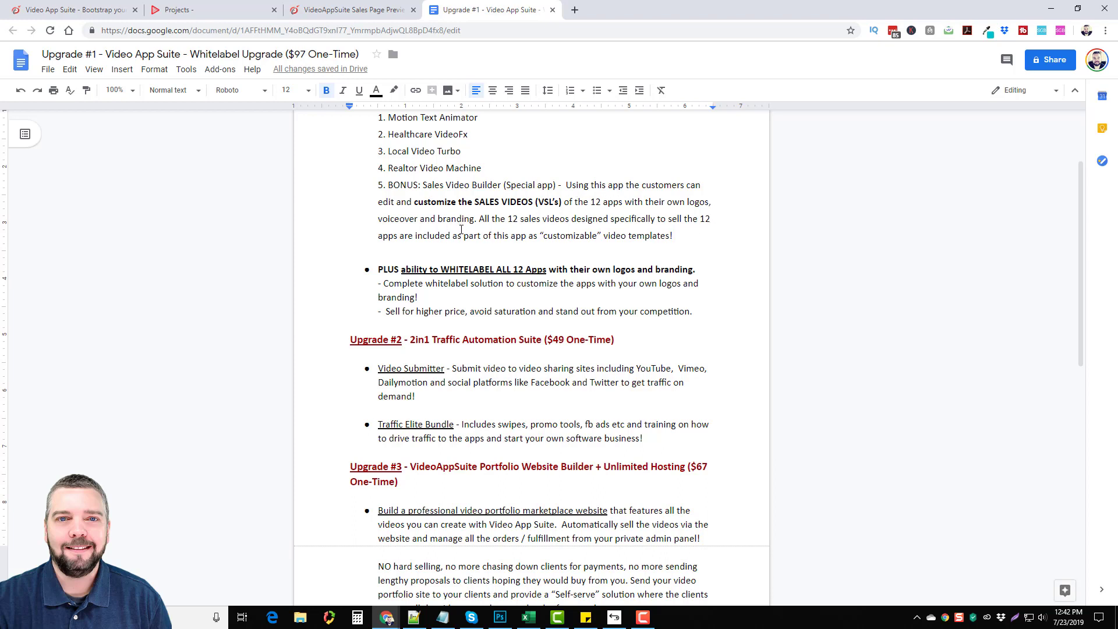
scroll(420, 231, "down", 1)
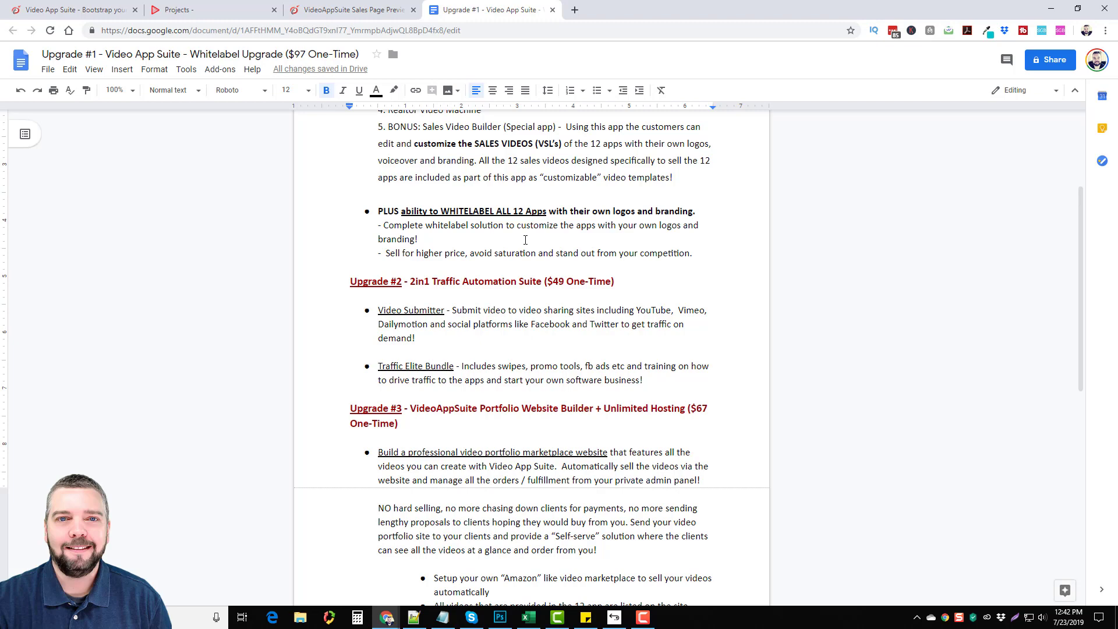
scroll(376, 239, "down", 1)
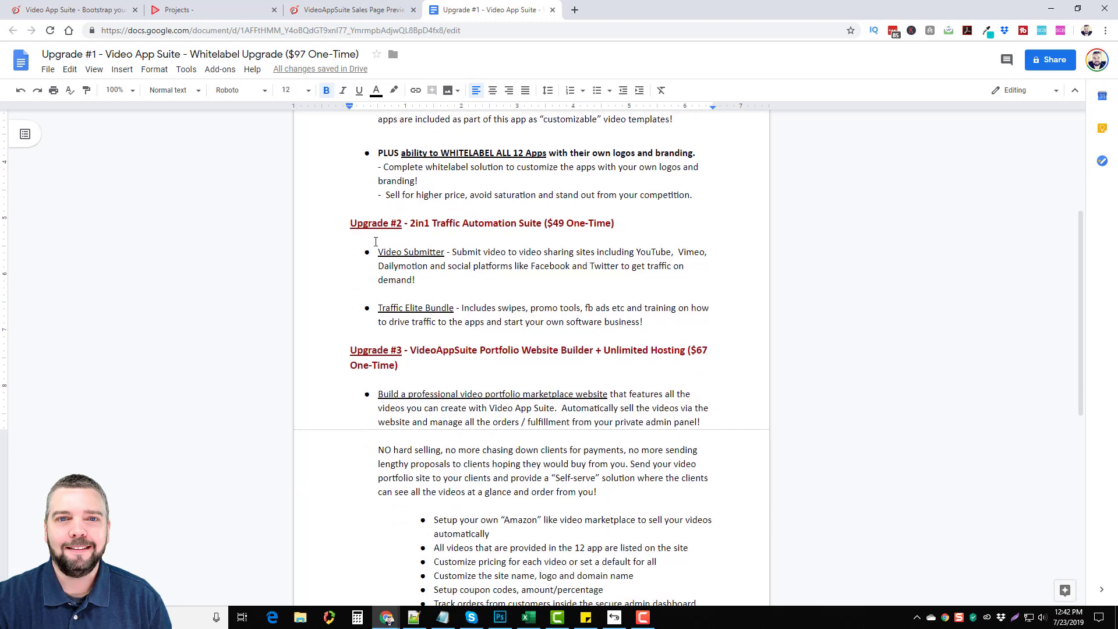
Step: Insert a space so the Video Submitter bullet reads 'and social platforms', then read down to Upsell #4
left_click(445, 268)
scroll(324, 287, "down", 2)
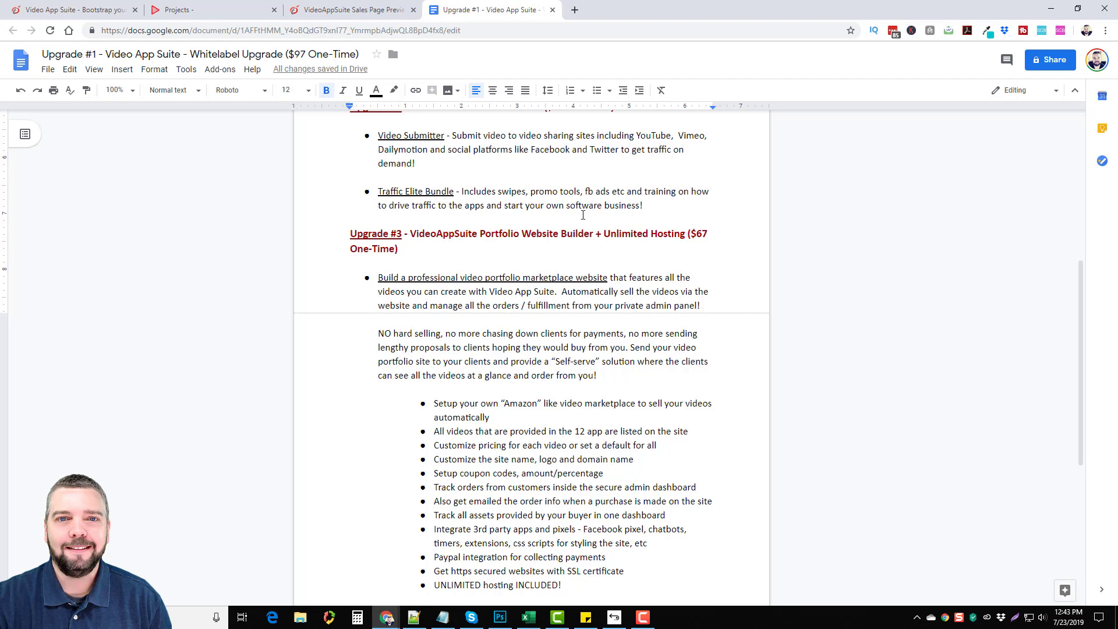
scroll(530, 294, "up", 6)
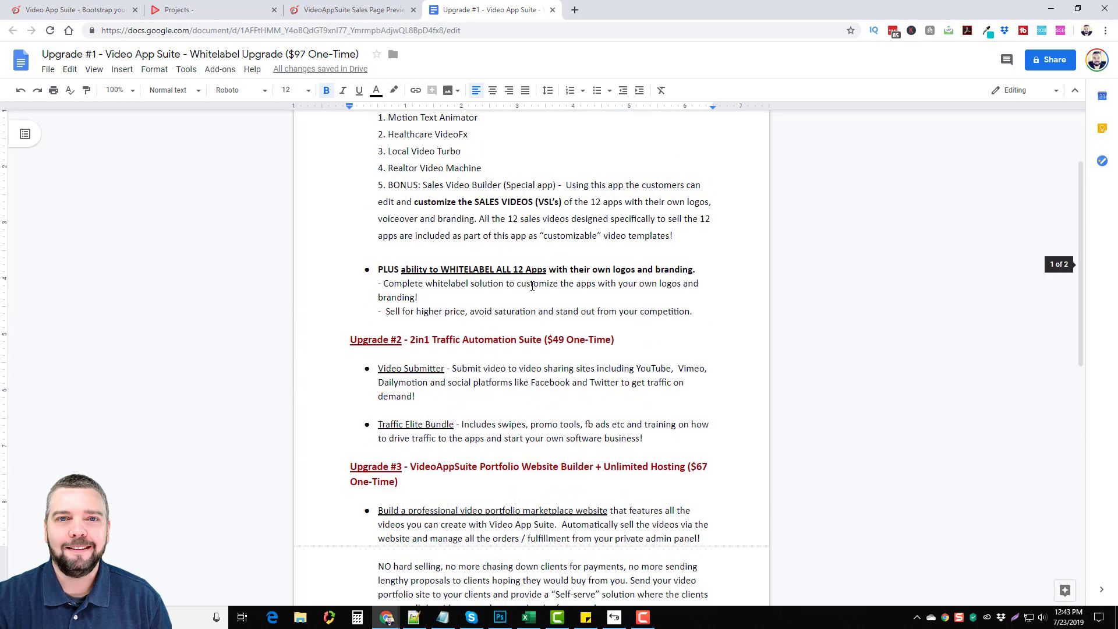
scroll(512, 325, "down", 4)
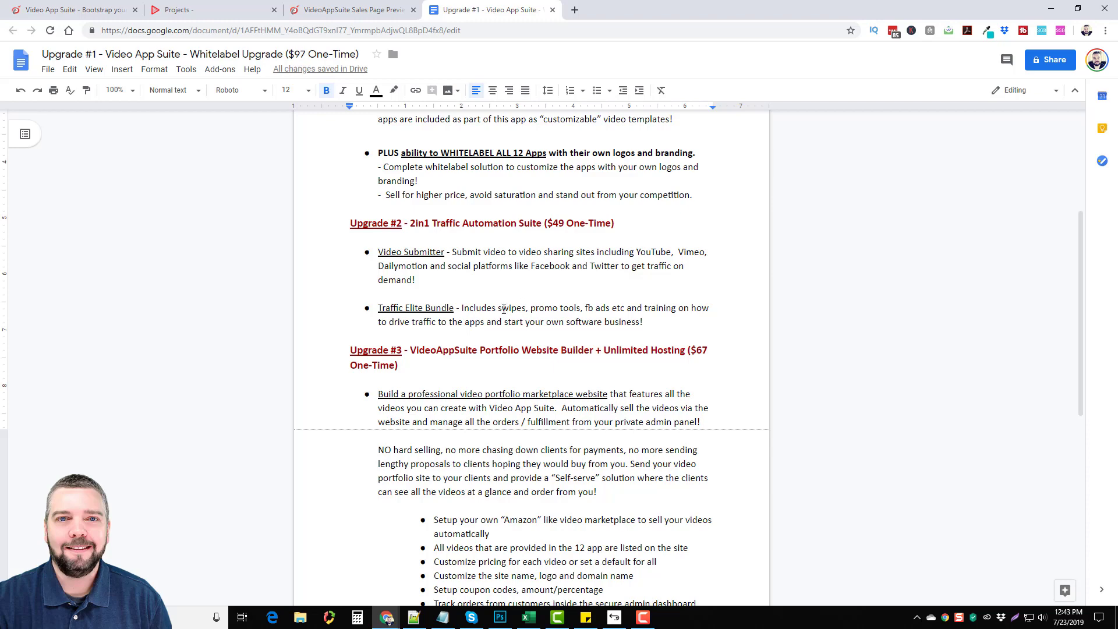
scroll(334, 277, "down", 2)
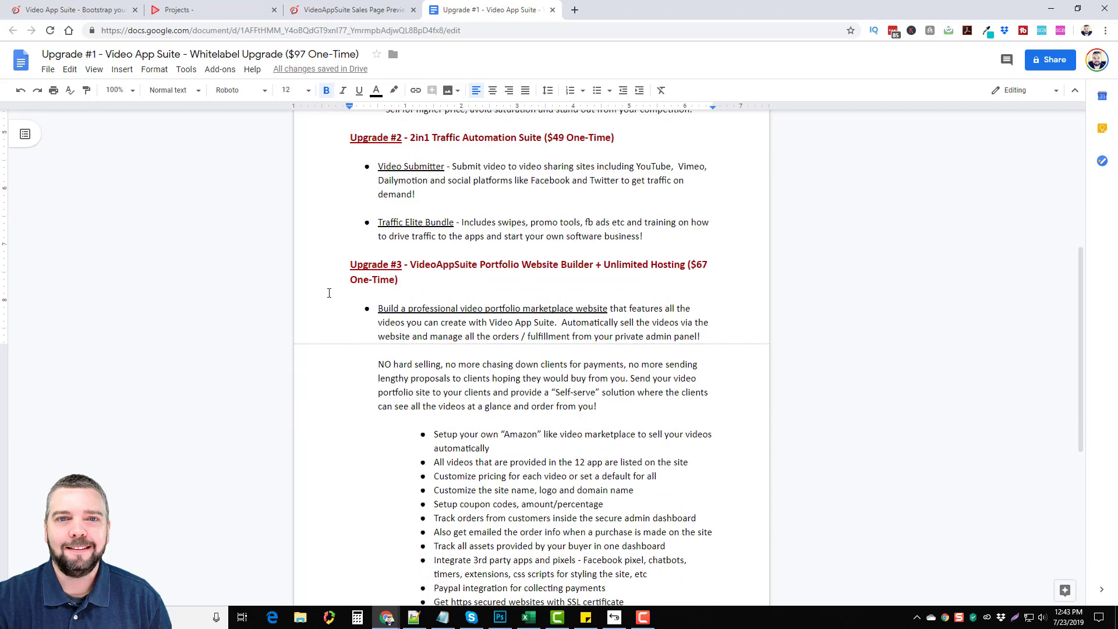
scroll(329, 293, "down", 1)
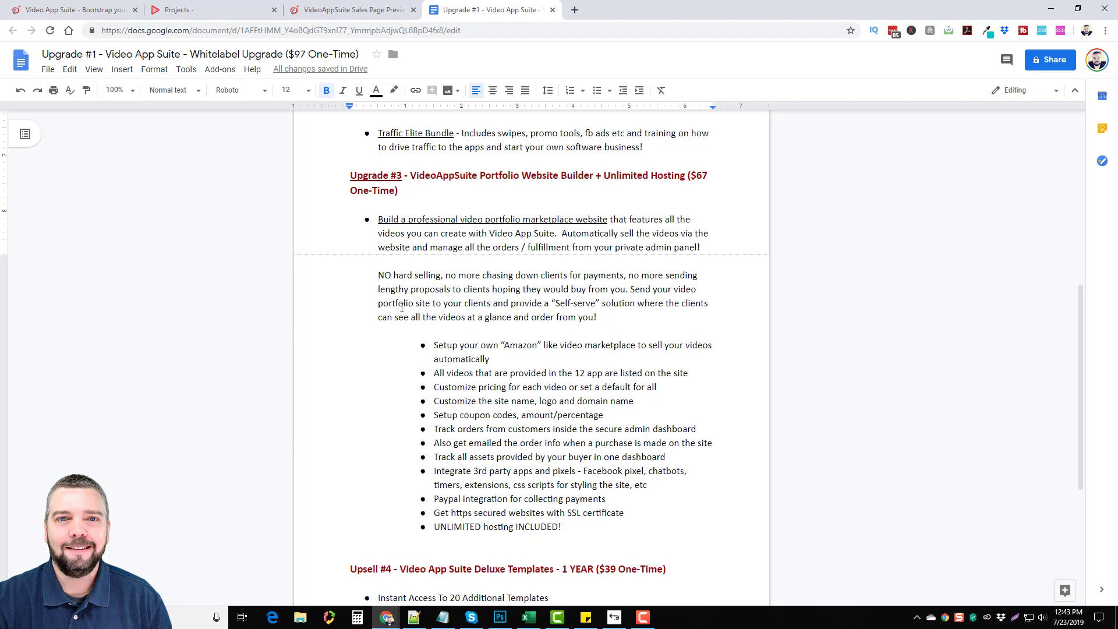
scroll(474, 205, "down", 1)
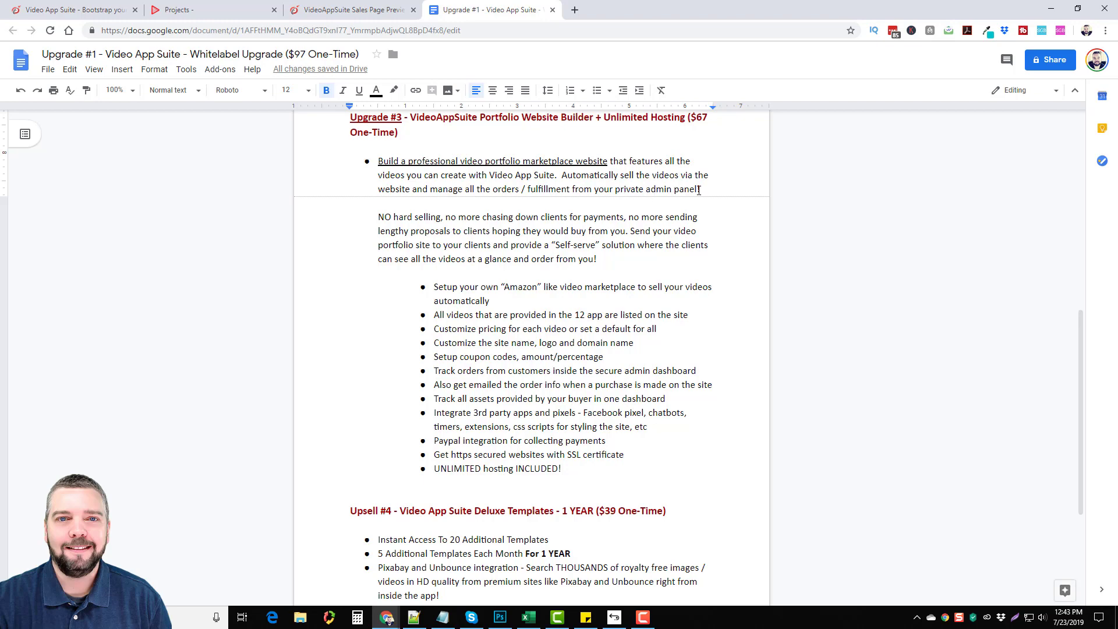
scroll(394, 249, "down", 1)
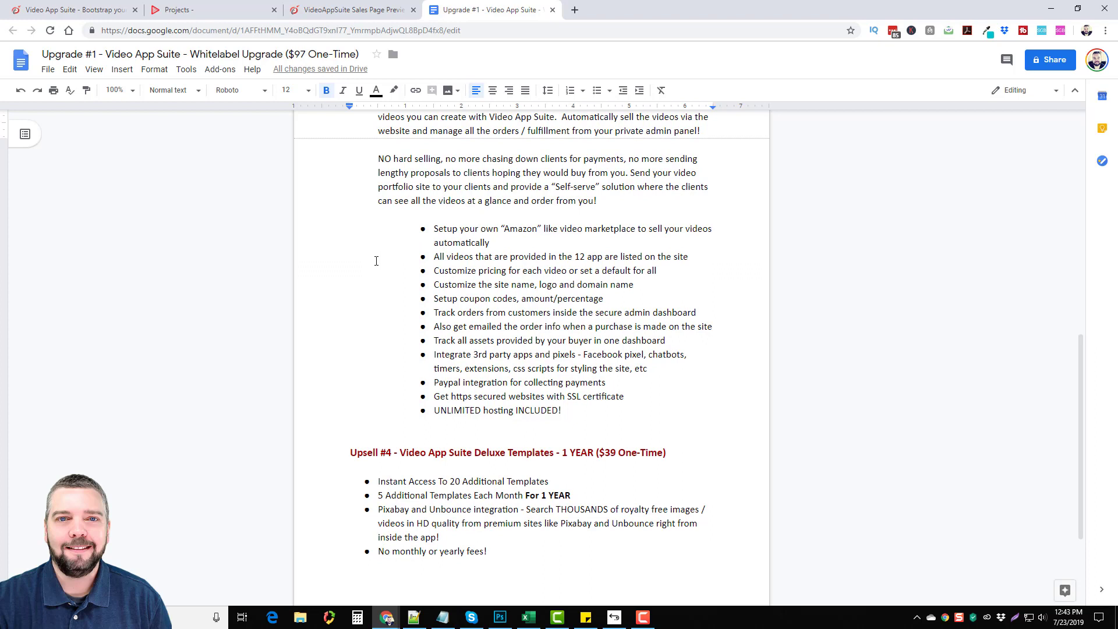
scroll(349, 291, "down", 2)
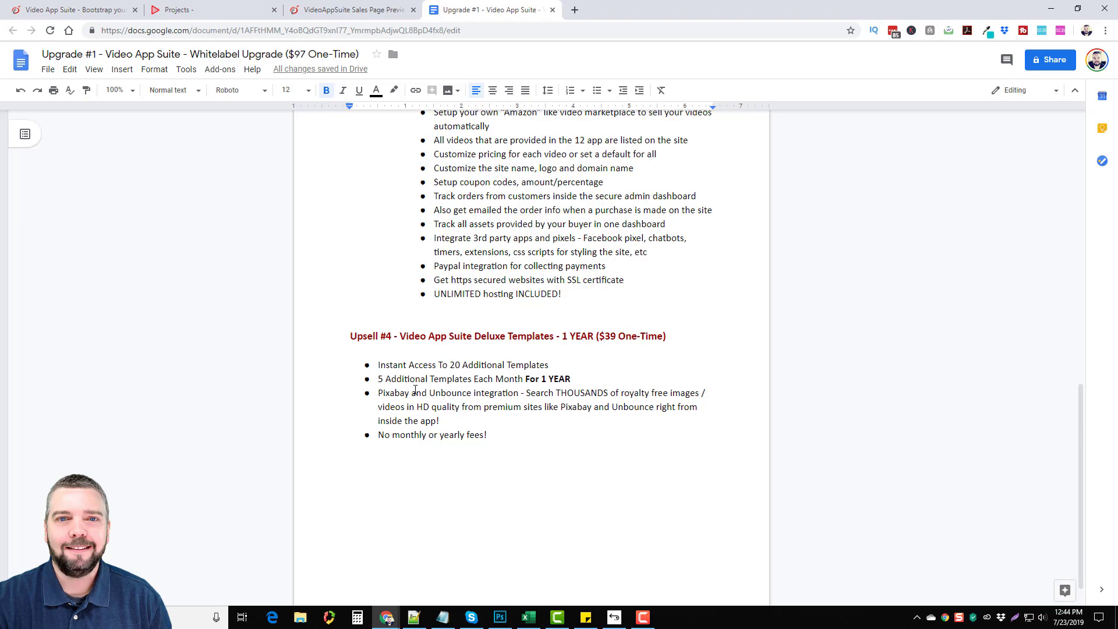
scroll(416, 403, "up", 20)
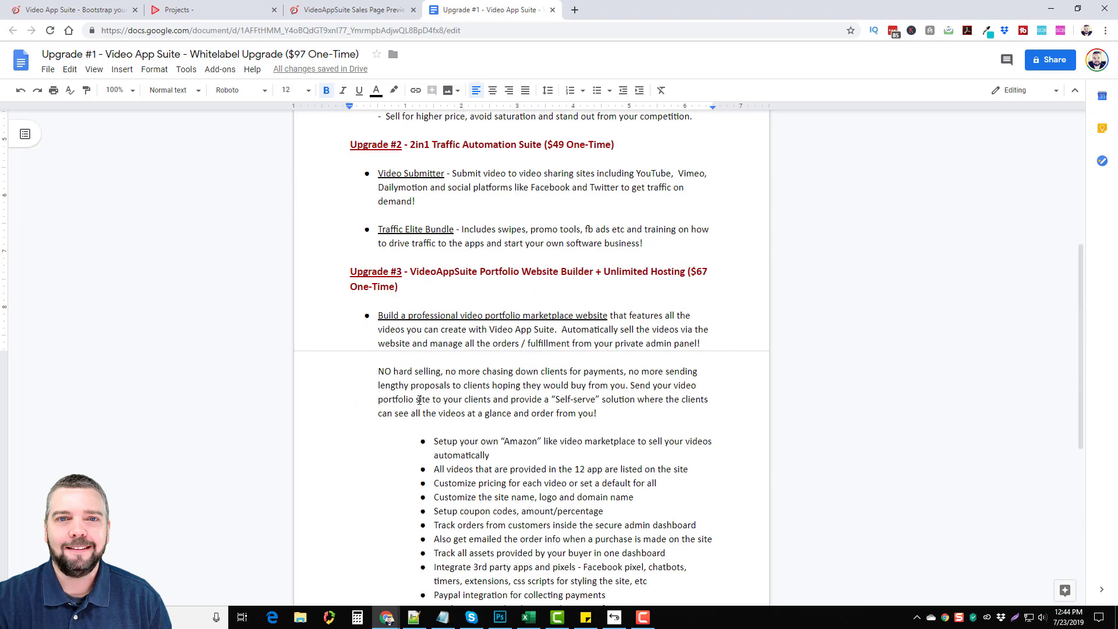
Step: Go back to the Video App Suite members hub and bring the Image Editor bonus card into view
left_click(66, 10)
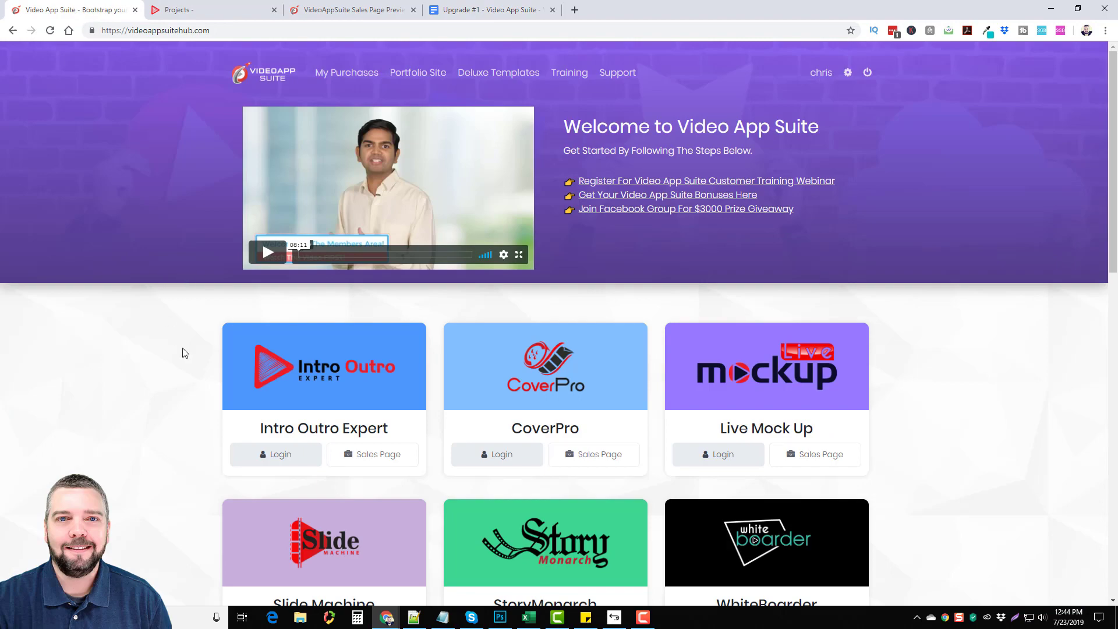
scroll(186, 352, "down", 7)
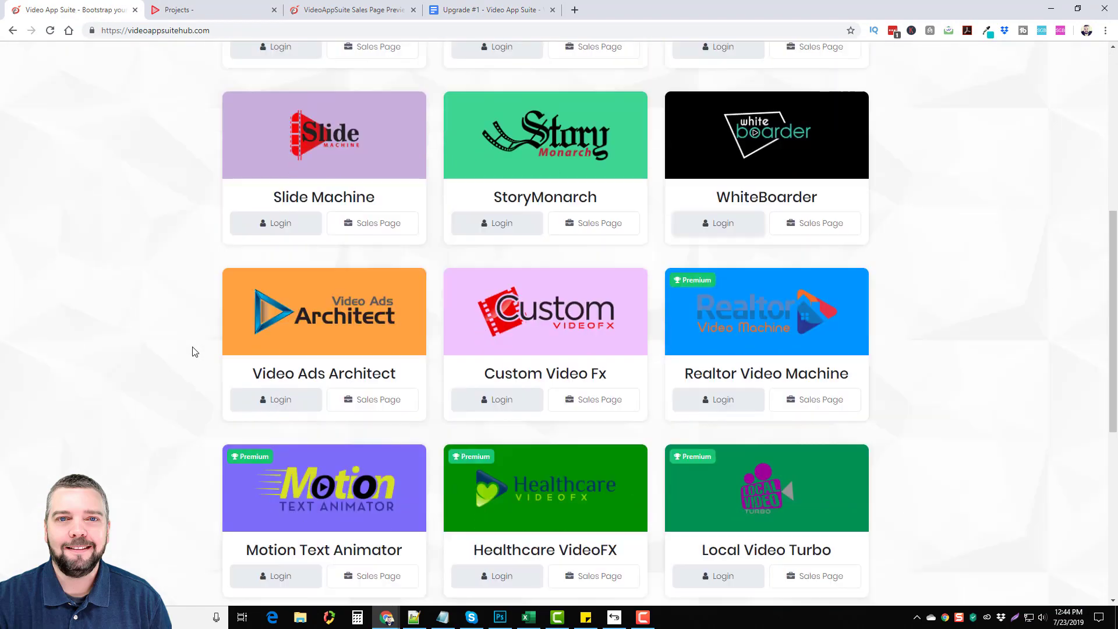
scroll(194, 352, "down", 4)
scroll(194, 352, "up", 3)
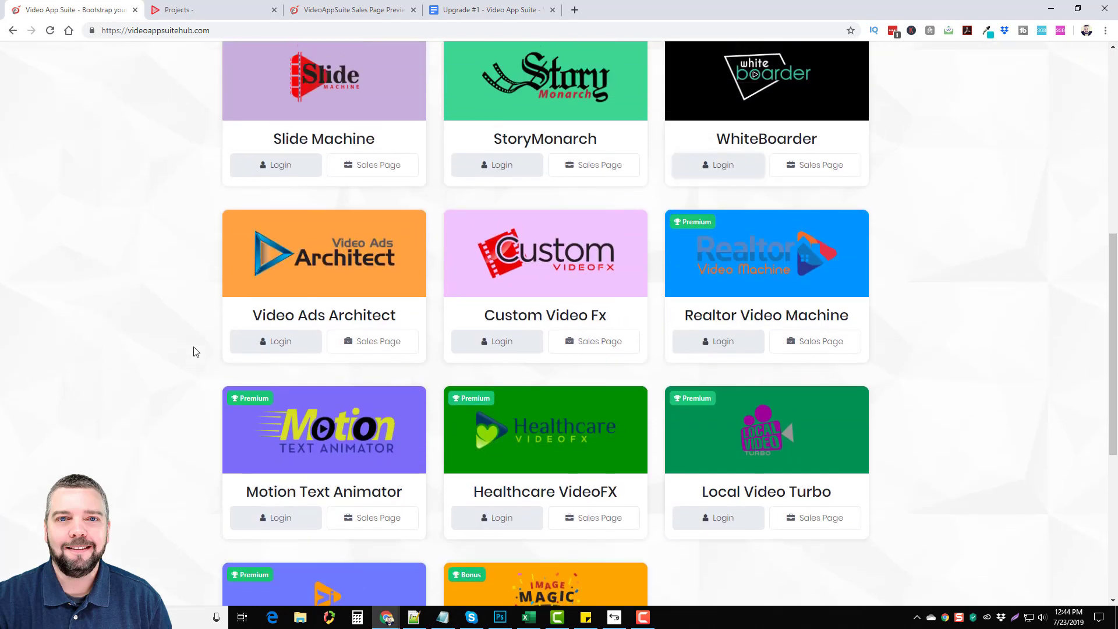
scroll(194, 352, "down", 4)
scroll(195, 352, "down", 1)
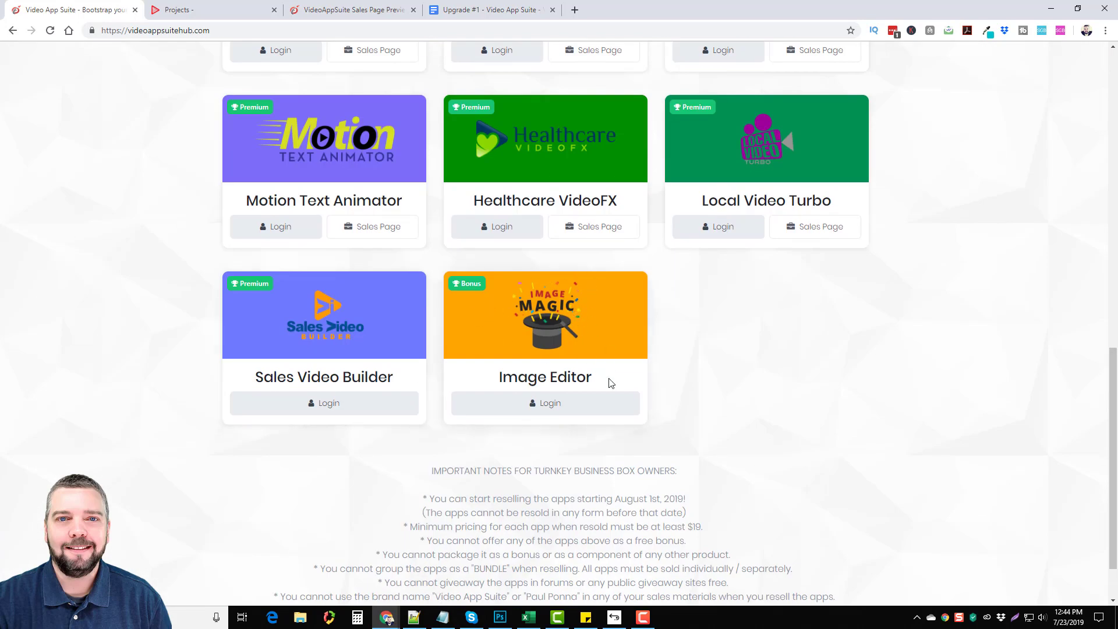
Step: Launch the bonus Image Editor in its own tab, then return to the members hub
left_click(523, 400)
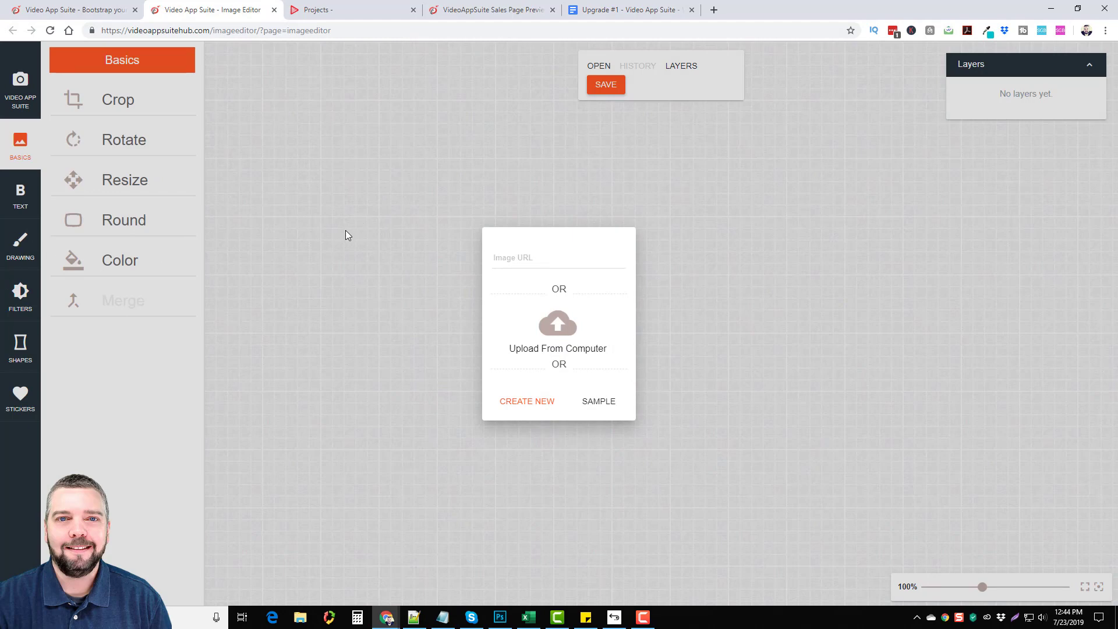
left_click(75, 10)
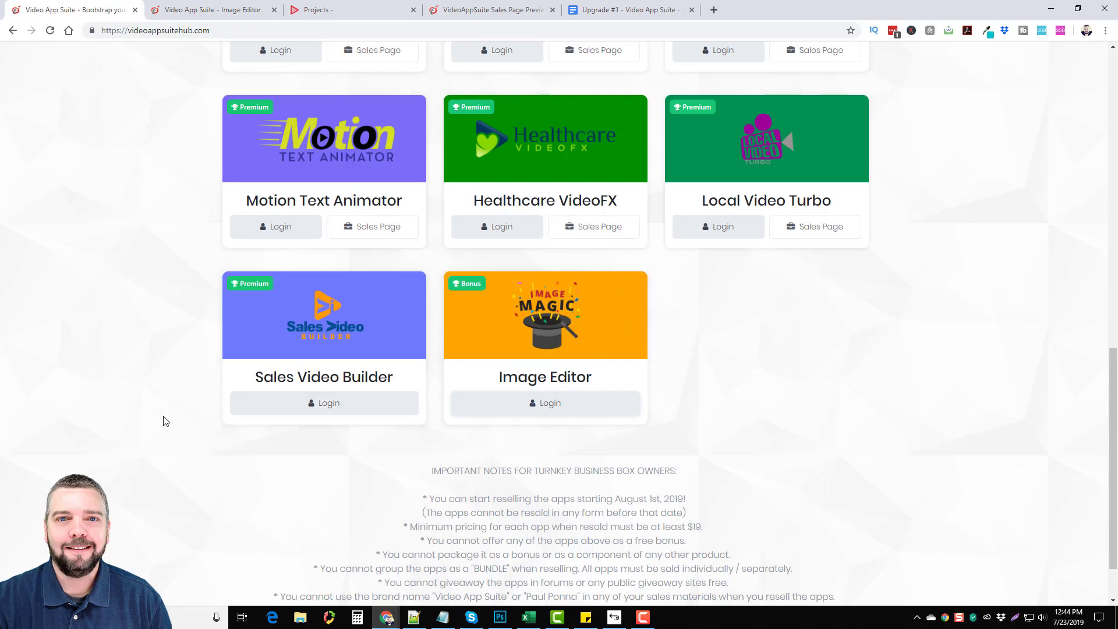
Step: Scroll the members hub back to the welcome video and first row of app cards
scroll(167, 421, "up", 2)
scroll(169, 448, "up", 8)
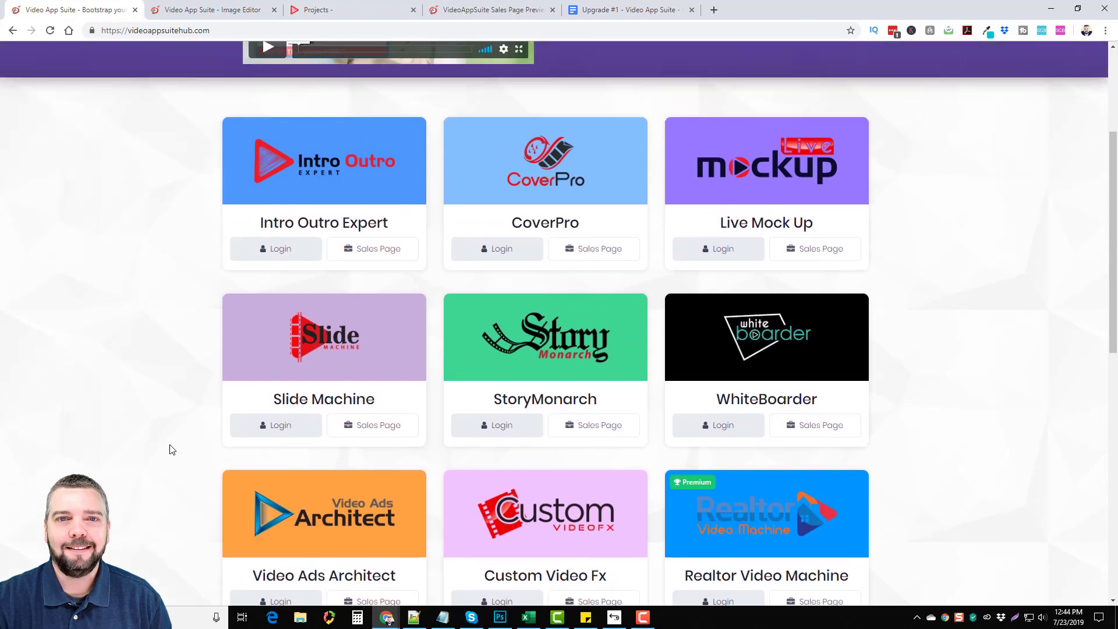
scroll(170, 449, "up", 3)
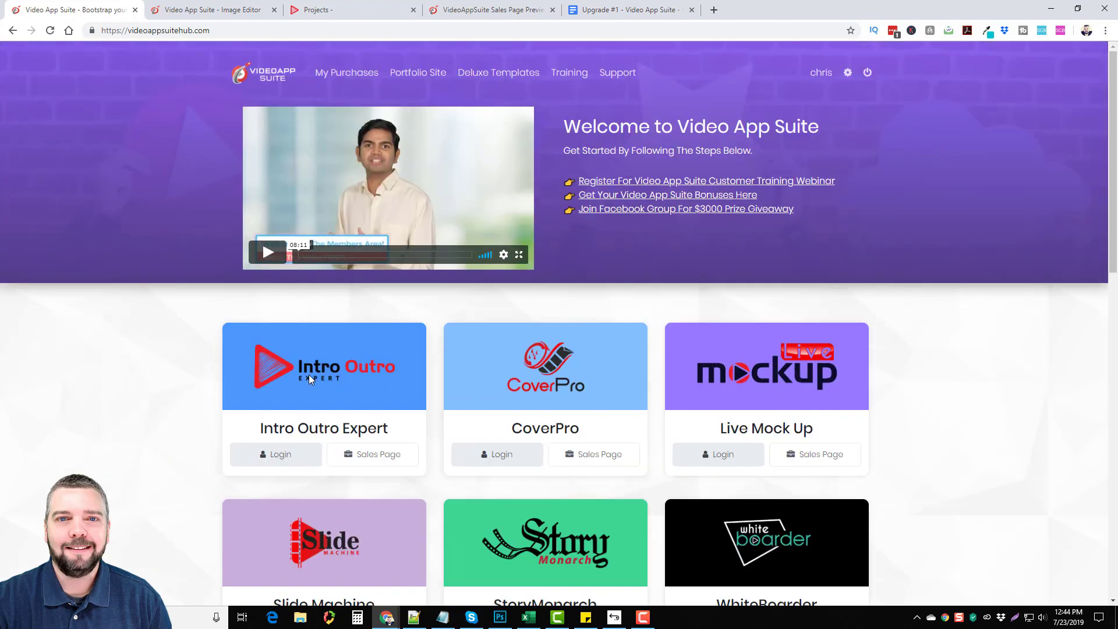
scroll(535, 428, "down", 2)
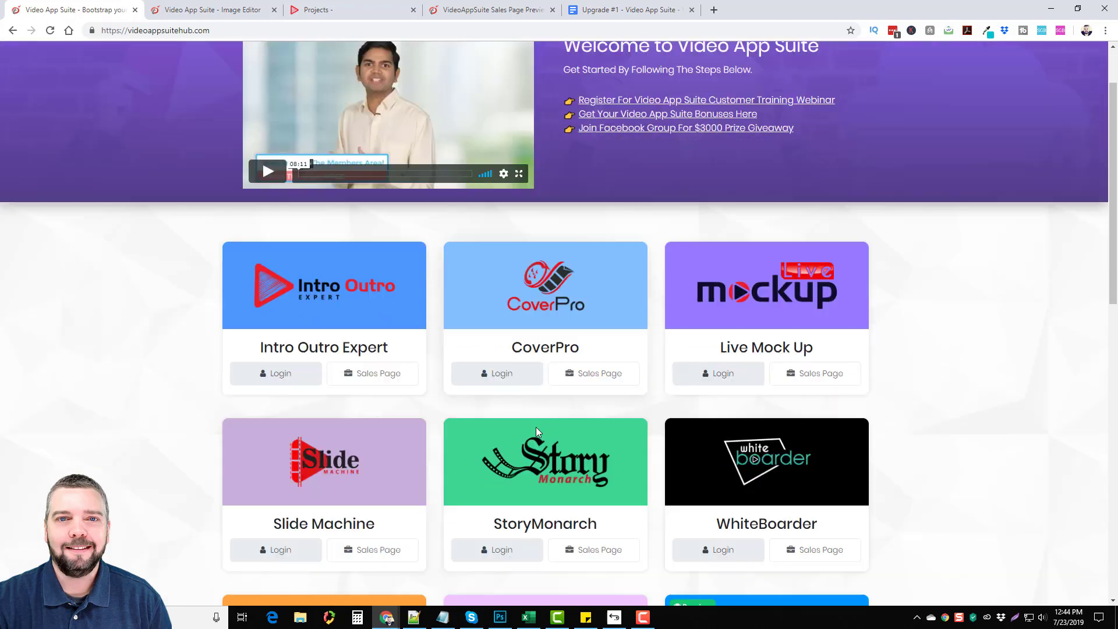
scroll(319, 411, "up", 2)
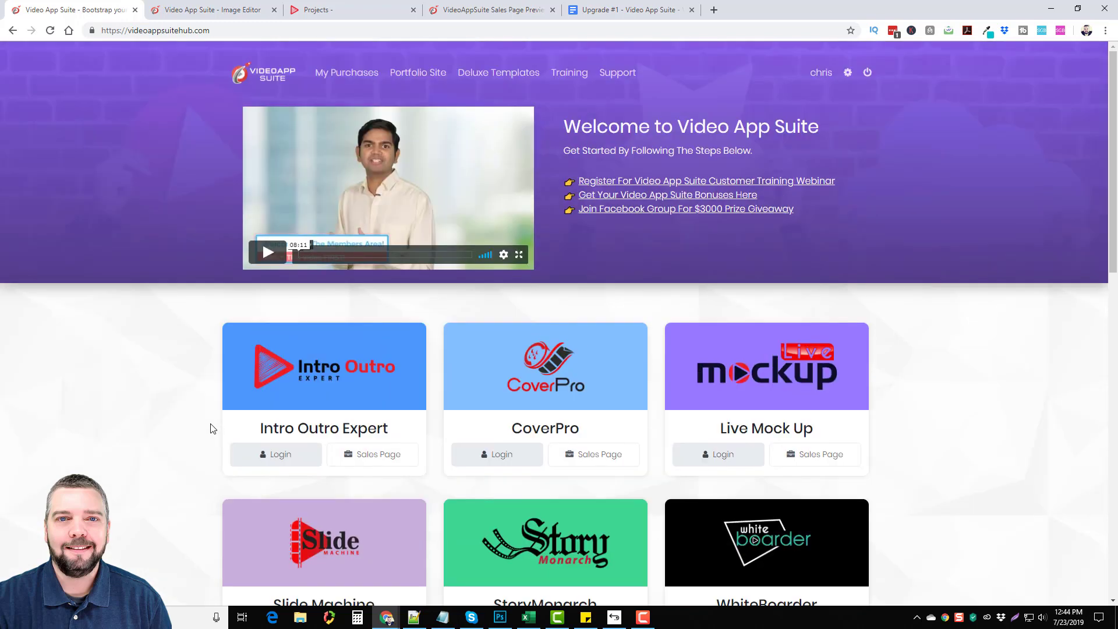